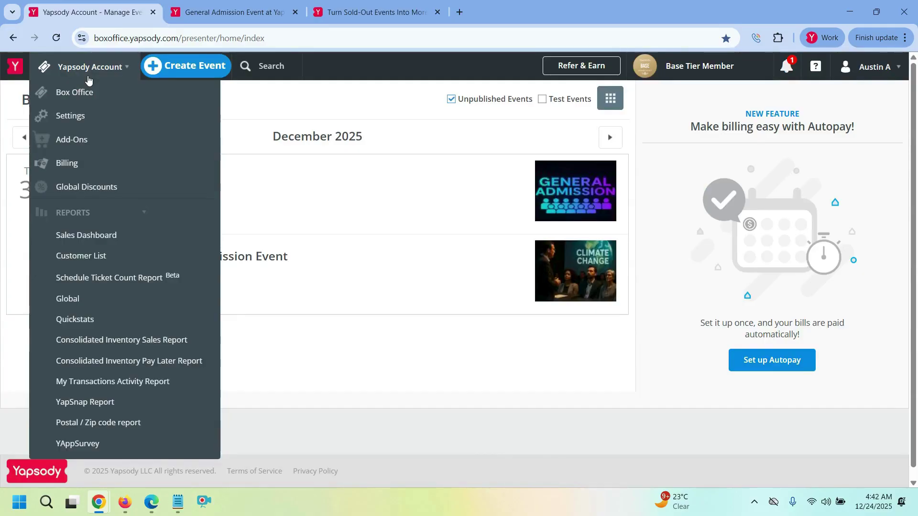
- Open Settings from the Yapsody Account menu to reach the General Settings page
{"action": "left_click", "coordinate": [99, 113]}
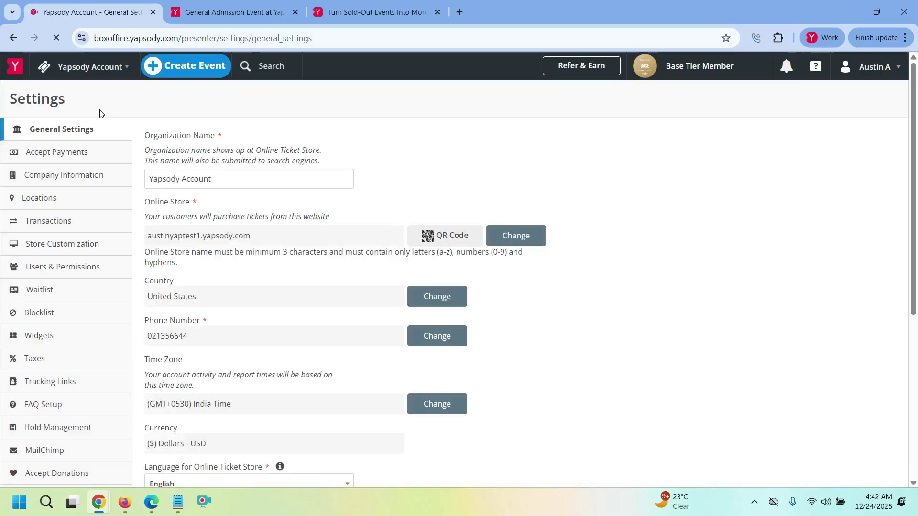
- Switch on the account-wide Waitlist Settings toggle, with a 1-day time to respond
{"action": "left_click", "coordinate": [56, 296]}
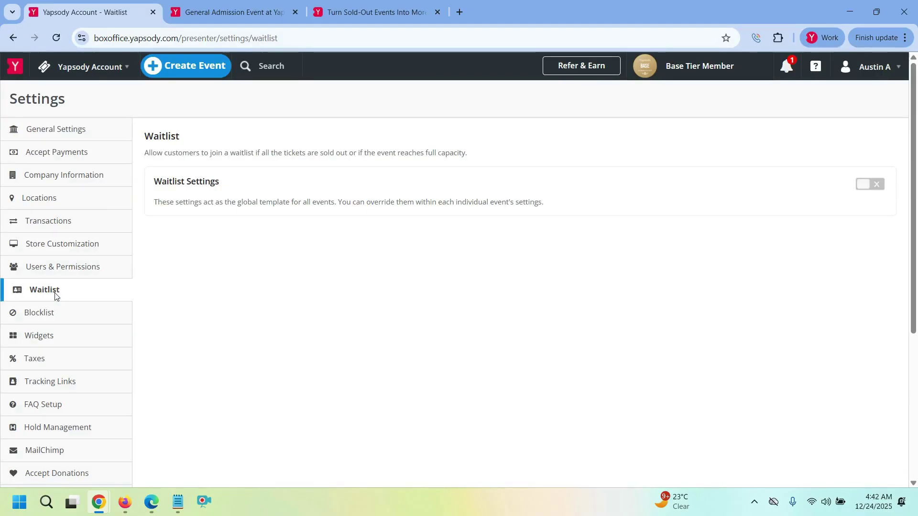
{"action": "left_click", "coordinate": [869, 191]}
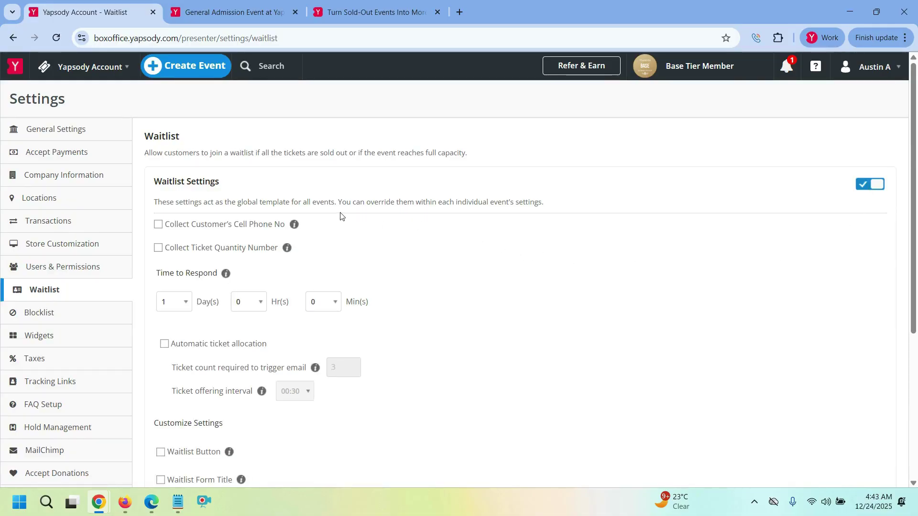
{"action": "scroll", "coordinate": [341, 216], "scroll_direction": "down", "scroll_amount": 1}
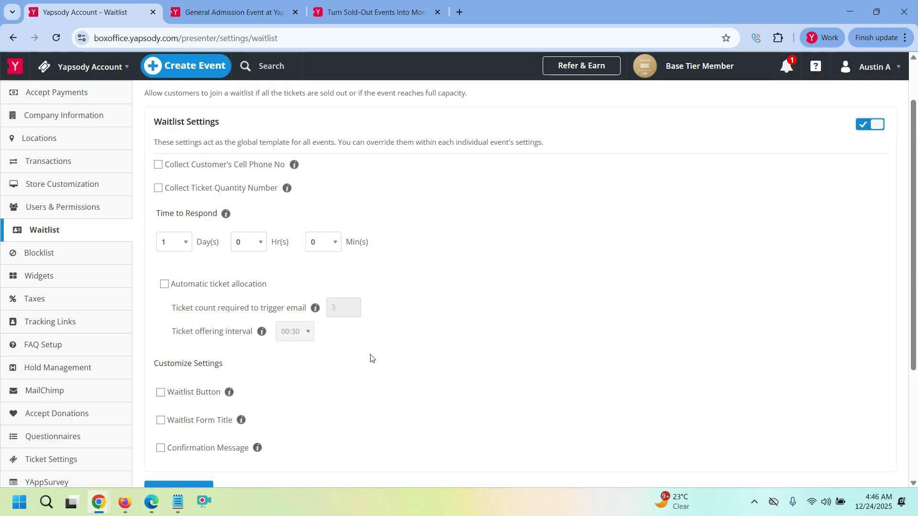
{"action": "scroll", "coordinate": [334, 248], "scroll_direction": "up", "scroll_amount": 2}
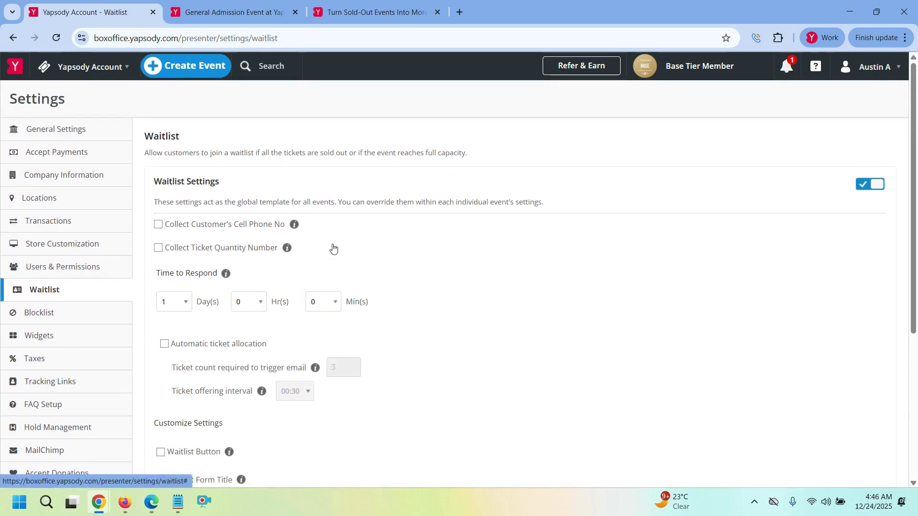
- Open the Edit Waitlist dialog of General Admission Event via Edit > Customize > Waitlist
{"action": "left_click", "coordinate": [89, 66]}
{"action": "left_click", "coordinate": [111, 95]}
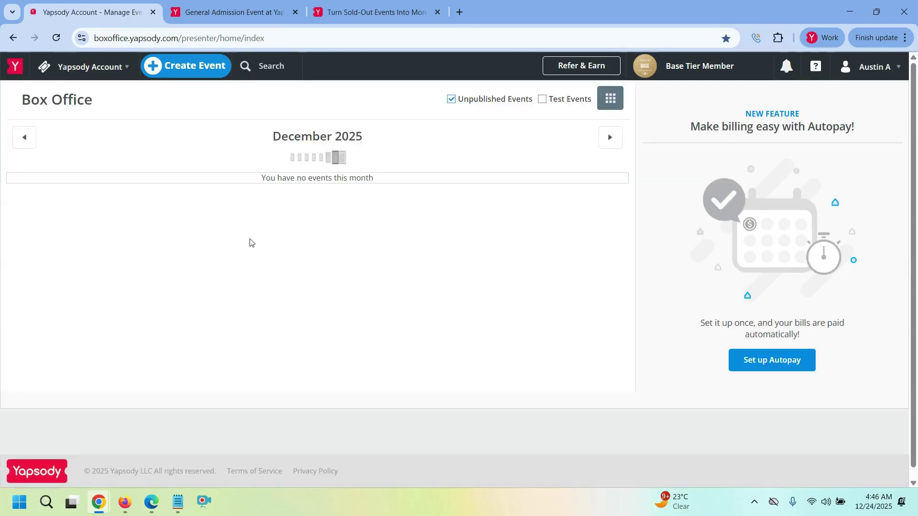
{"action": "left_click", "coordinate": [305, 207]}
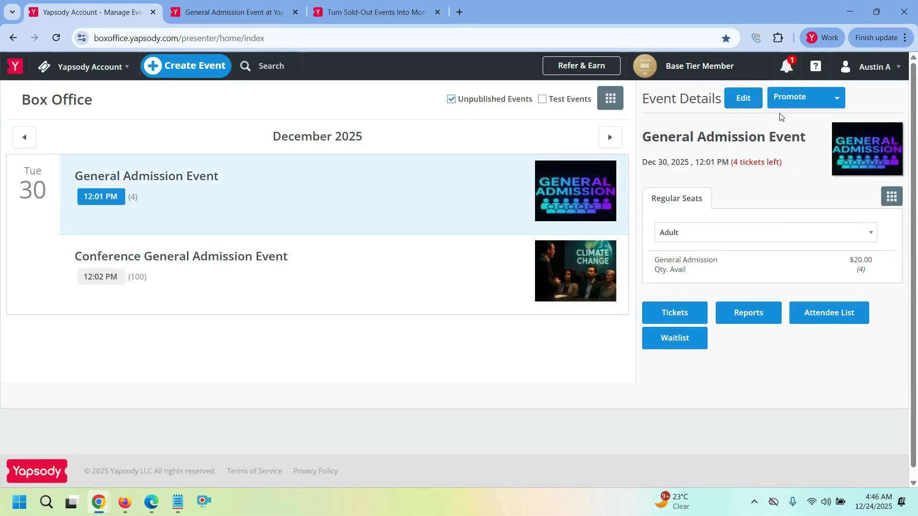
{"action": "left_click", "coordinate": [742, 98]}
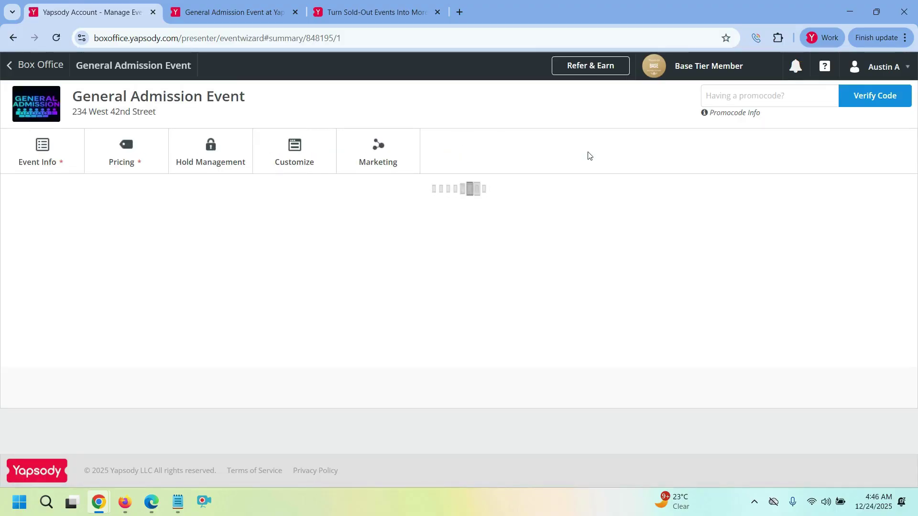
{"action": "left_click", "coordinate": [298, 159]}
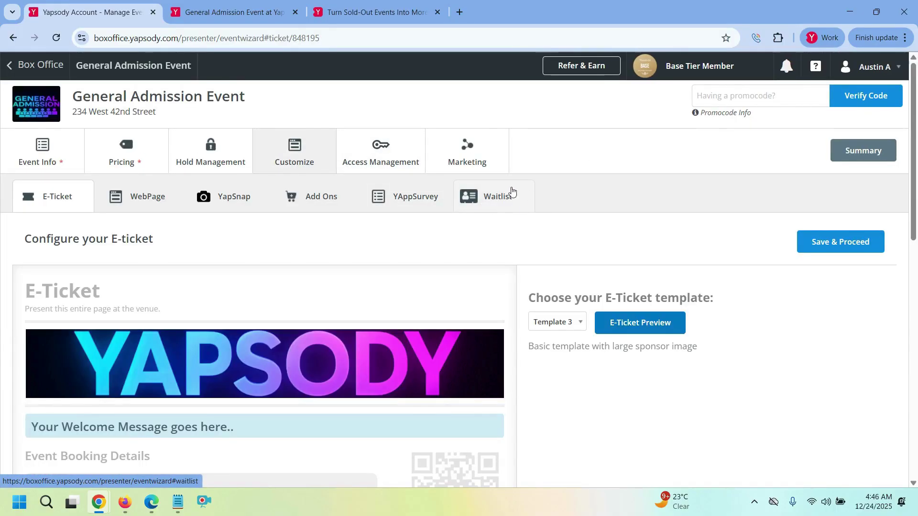
{"action": "left_click", "coordinate": [491, 207]}
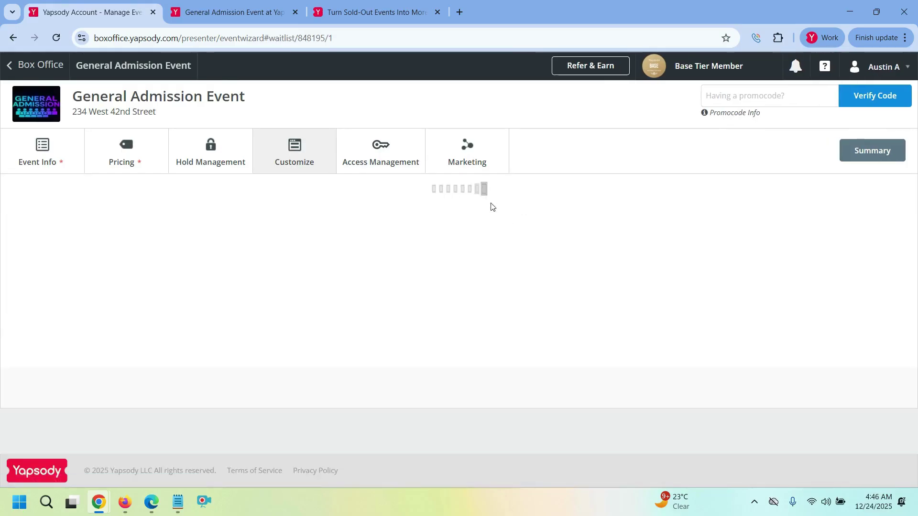
{"action": "left_click", "coordinate": [336, 277]}
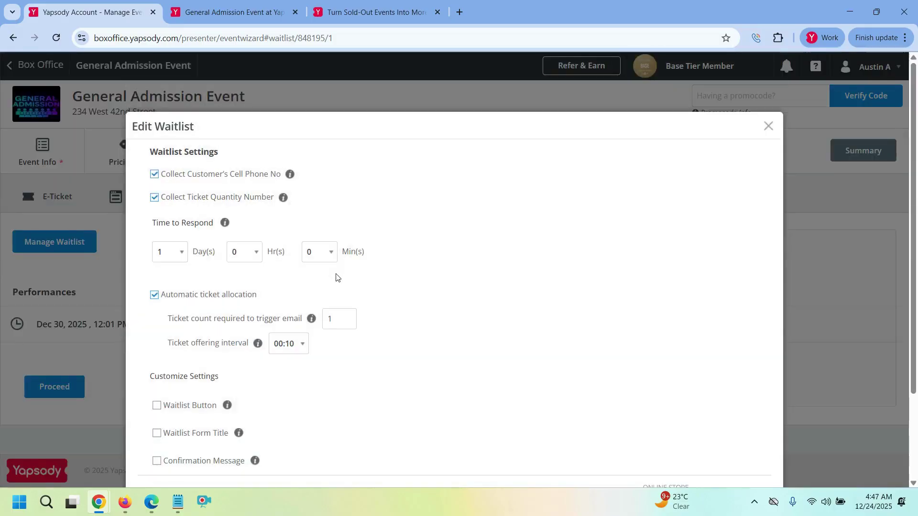
{"action": "scroll", "coordinate": [337, 277], "scroll_direction": "down", "scroll_amount": 3}
{"action": "scroll", "coordinate": [383, 305], "scroll_direction": "up", "scroll_amount": 2}
{"action": "scroll", "coordinate": [660, 343], "scroll_direction": "down", "scroll_amount": 1}
{"action": "scroll", "coordinate": [651, 347], "scroll_direction": "up", "scroll_amount": 2}
{"action": "scroll", "coordinate": [449, 310], "scroll_direction": "down", "scroll_amount": 1}
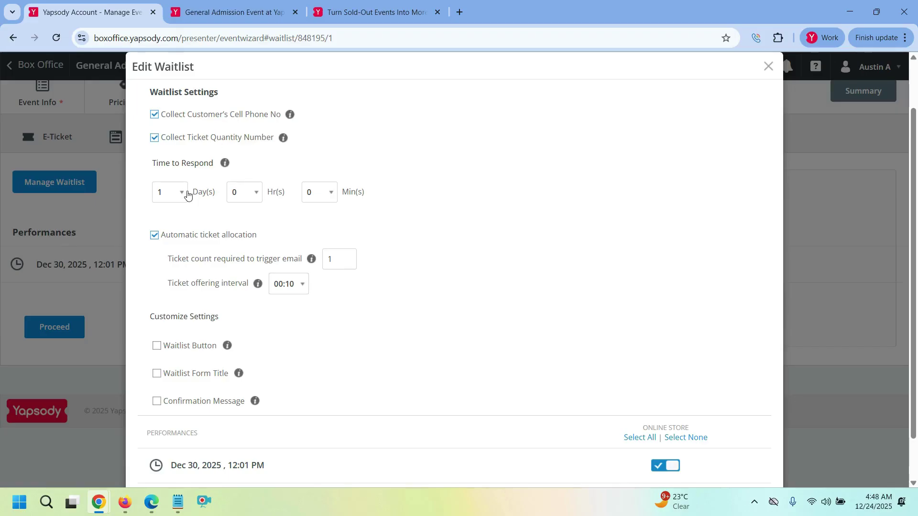
{"action": "left_click", "coordinate": [181, 192]}
{"action": "left_click_drag", "start_coordinate": [183, 238], "coordinate": [182, 322]}
{"action": "left_click", "coordinate": [428, 216]}
{"action": "left_click", "coordinate": [182, 378]}
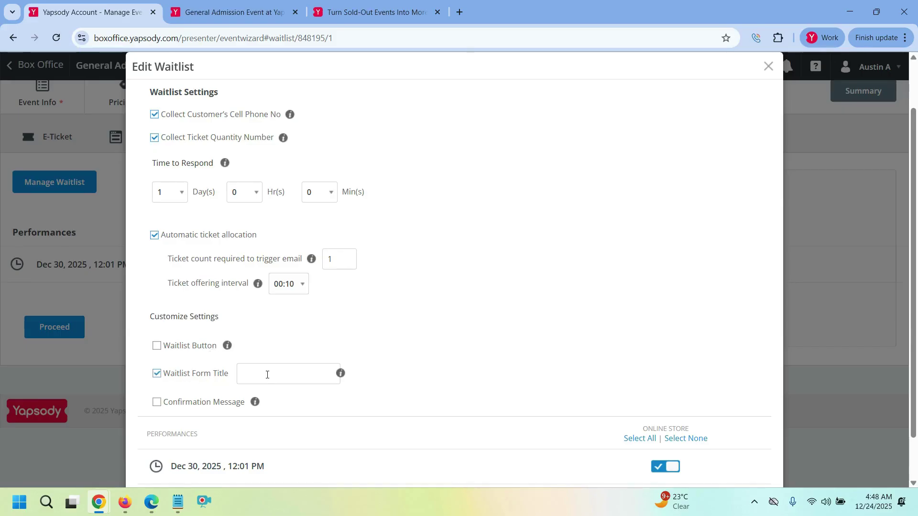
{"action": "left_click", "coordinate": [183, 377]}
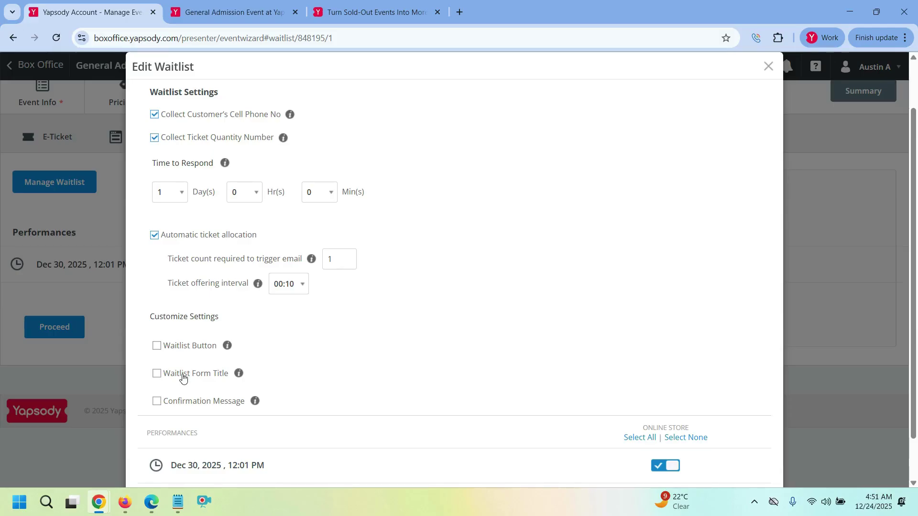
- Open General Admission Event in the online store and start Join the Waitlist for Dec 30, 2025
{"action": "left_click", "coordinate": [250, 12]}
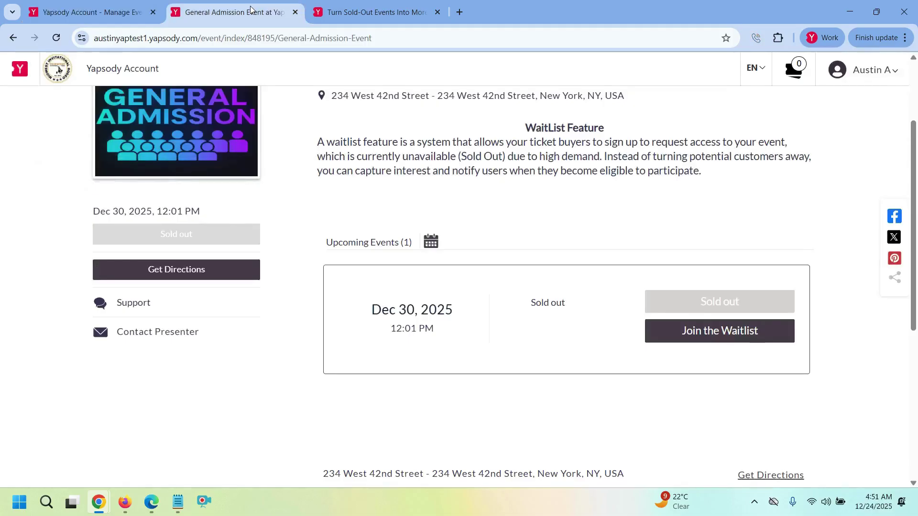
{"action": "scroll", "coordinate": [395, 233], "scroll_direction": "up", "scroll_amount": 3}
{"action": "left_click", "coordinate": [119, 68]}
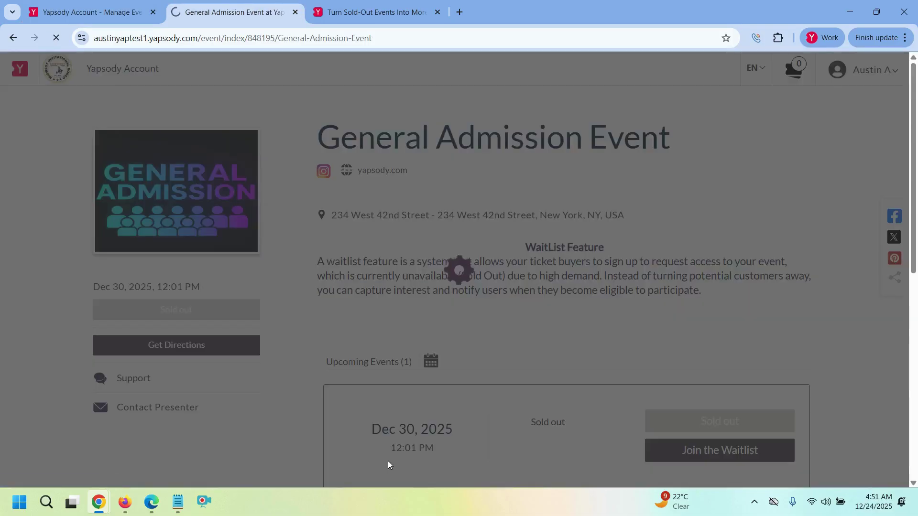
{"action": "scroll", "coordinate": [430, 234], "scroll_direction": "down", "scroll_amount": 8}
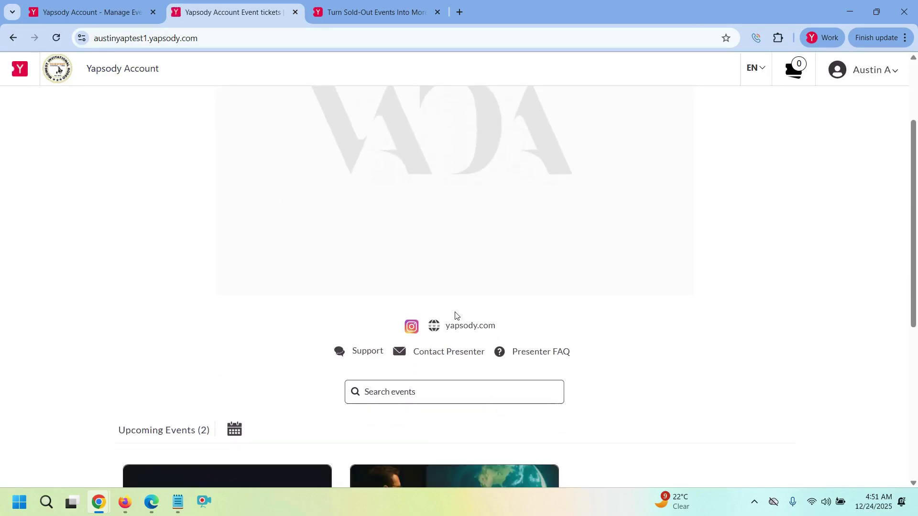
{"action": "left_click", "coordinate": [274, 437]}
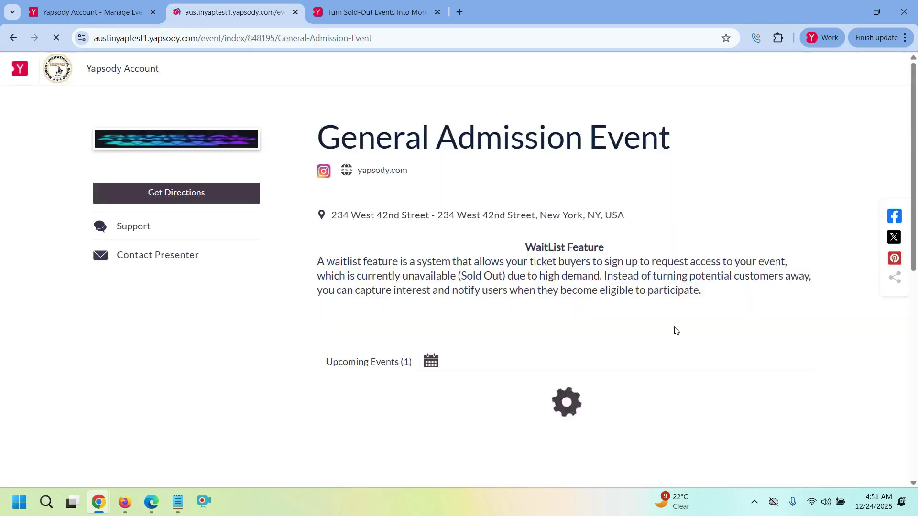
{"action": "scroll", "coordinate": [676, 331], "scroll_direction": "down", "scroll_amount": 3}
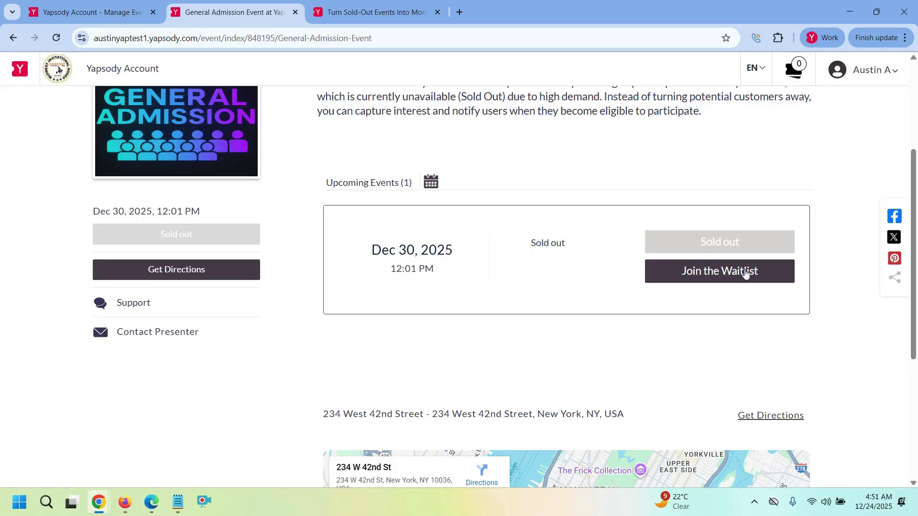
{"action": "left_click", "coordinate": [745, 272]}
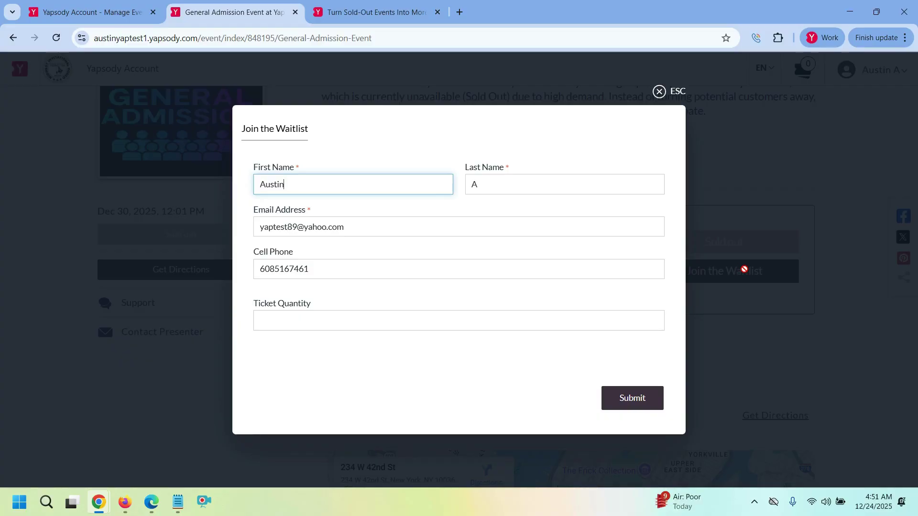
- Fill in the customer's first name, last name and e-mail address on the waitlist form
{"action": "key", "text": "BackSpace"}
{"action": "key", "text": "BackSpace"}
{"action": "key", "text": "BackSpace"}
{"action": "key", "text": "BackSpace"}
{"action": "key", "text": "BackSpace"}
{"action": "key", "text": "BackSpace"}
{"action": "type", "text": "James"}
{"action": "key", "text": "Tab"}
{"action": "type", "text": "Smith"}
{"action": "key", "text": "Tab"}
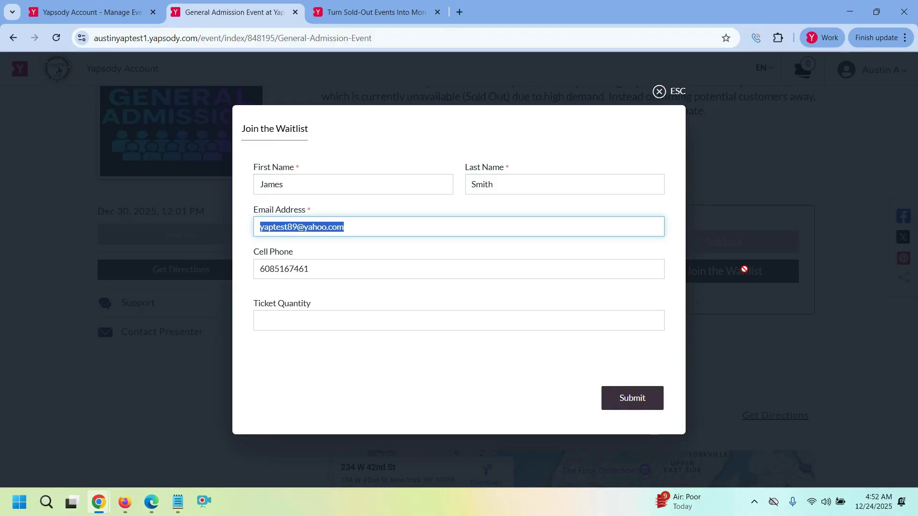
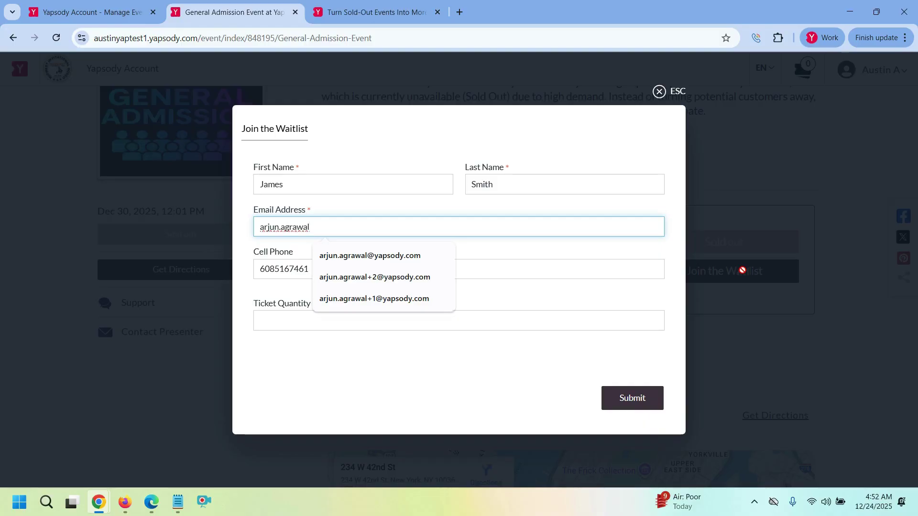
{"action": "left_click", "coordinate": [413, 256]}
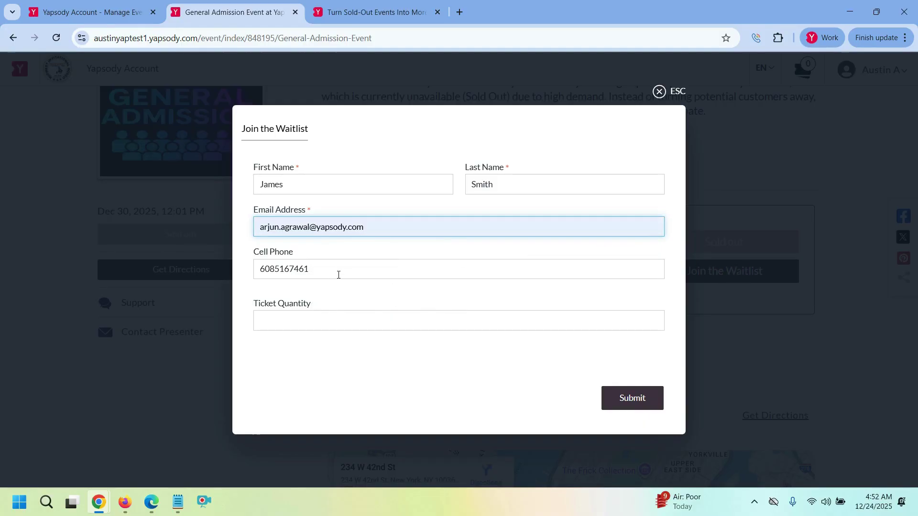
- Enter the customer's cell phone number and Ticket Quantity 1, then submit the waitlist request
{"action": "double_click", "coordinate": [338, 275]}
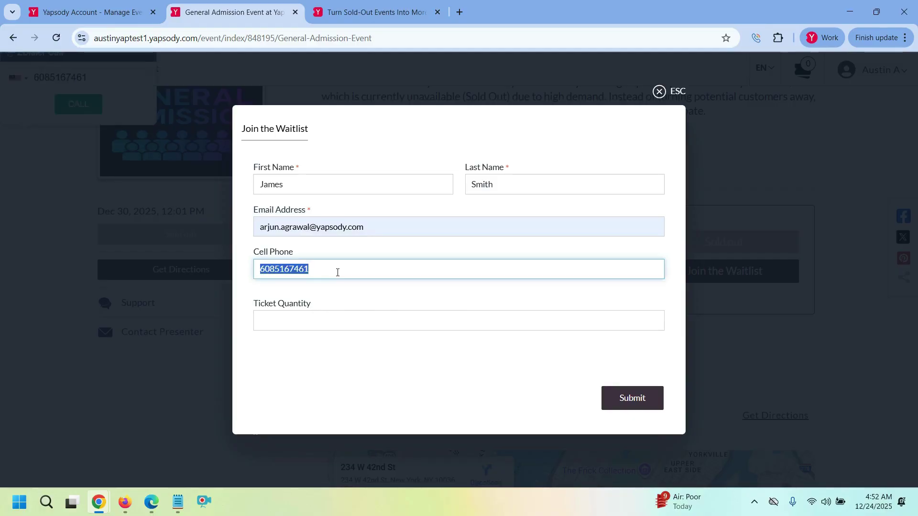
{"action": "type", "text": "1234567890"}
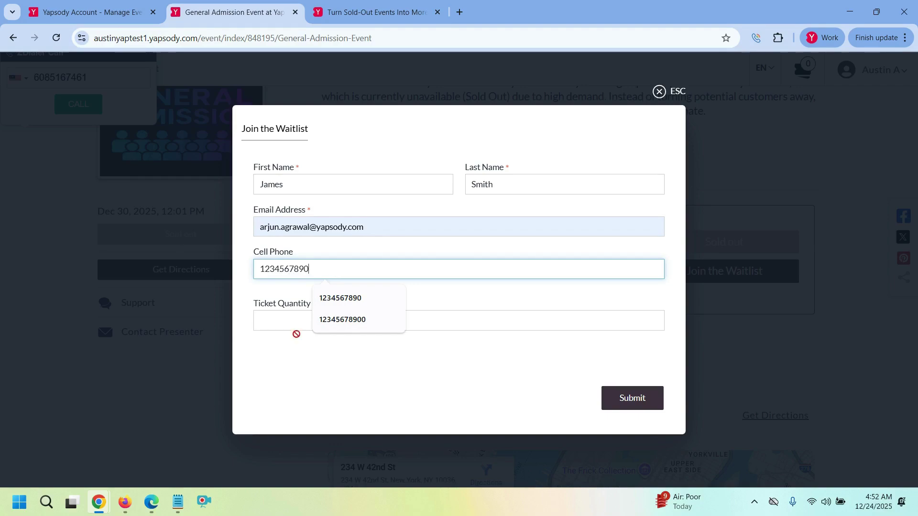
{"action": "left_click", "coordinate": [291, 317]}
{"action": "type", "text": "1"}
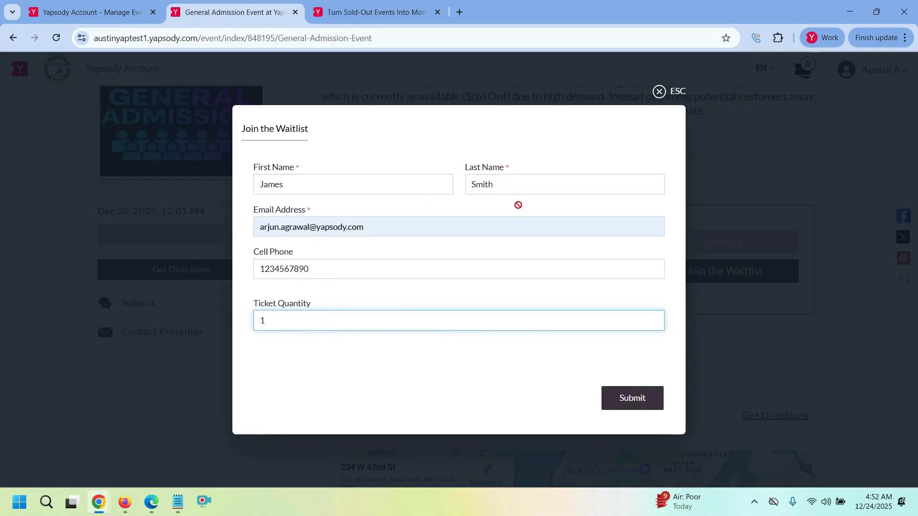
{"action": "left_click", "coordinate": [628, 405]}
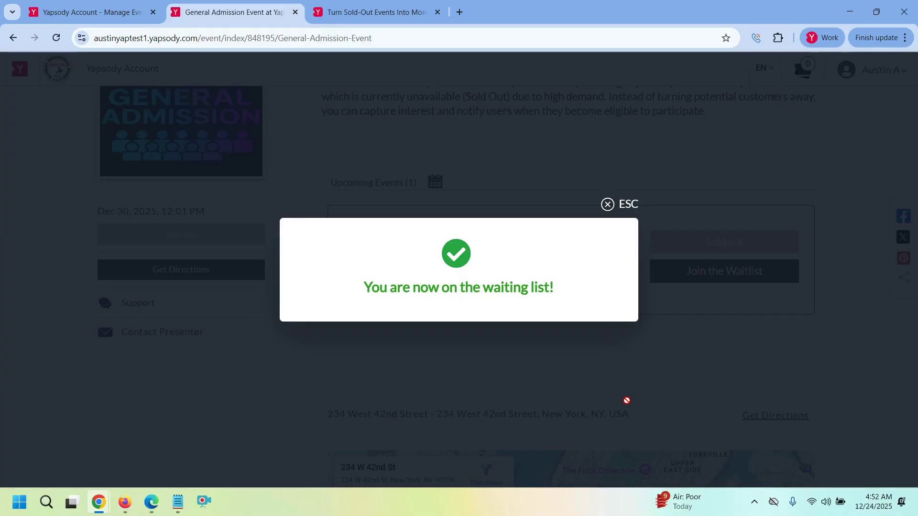
{"action": "left_click", "coordinate": [608, 204]}
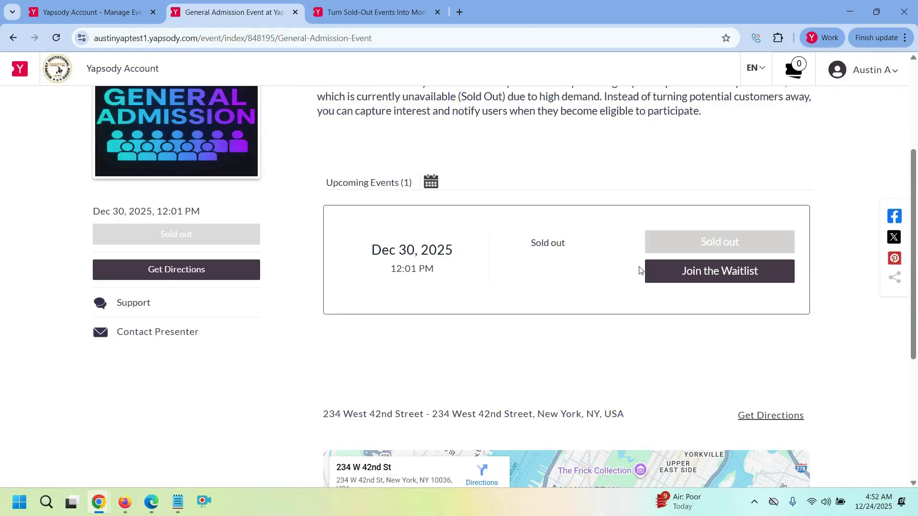
- Open the waitlist form again and replace the first and last name with the second customer's
{"action": "left_click", "coordinate": [705, 280]}
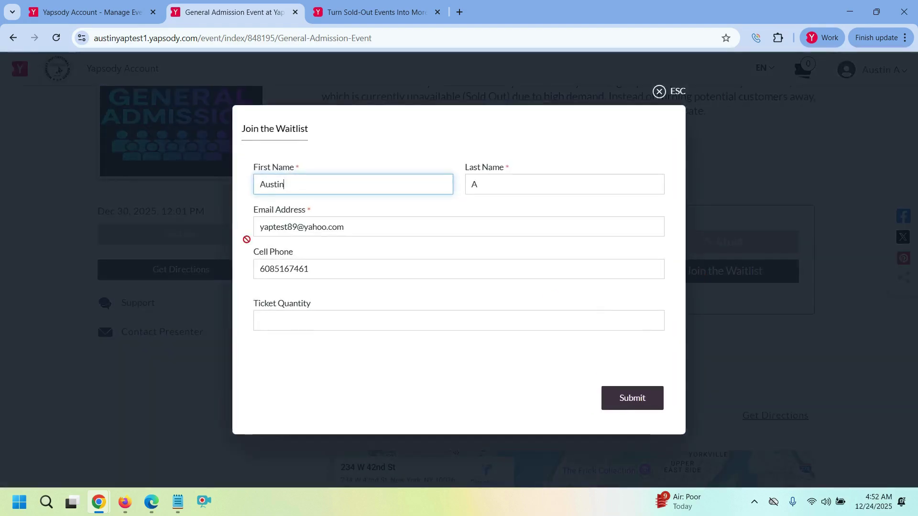
{"action": "double_click", "coordinate": [305, 186]}
{"action": "key", "text": "Tab"}
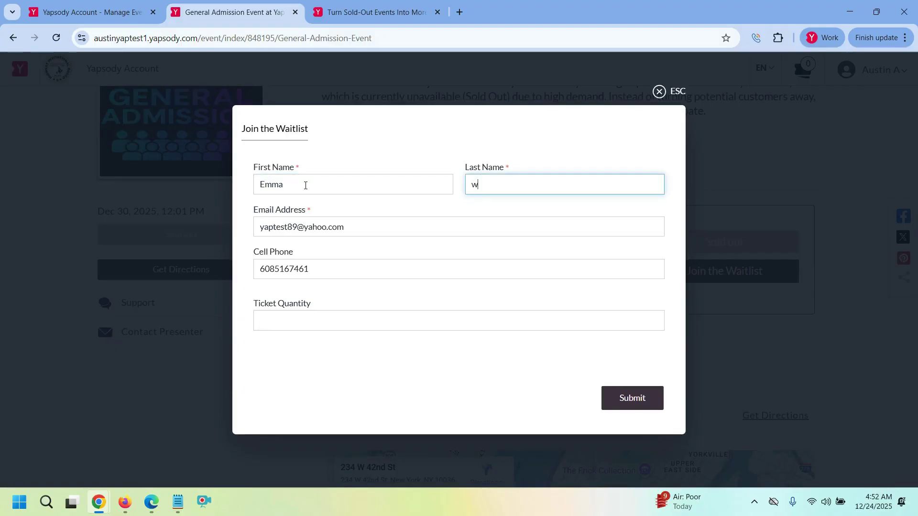
{"action": "key", "text": "BackSpace"}
{"action": "key", "text": "BackSpace"}
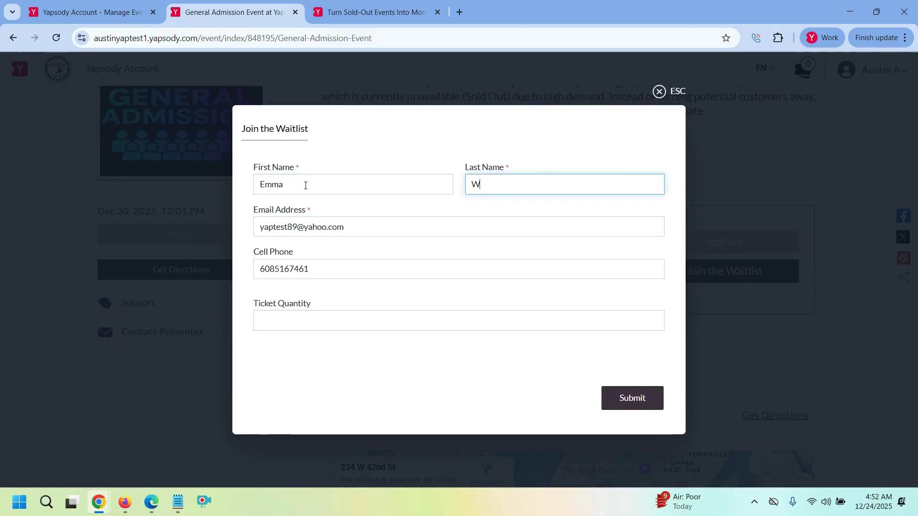
{"action": "key", "text": "Tab"}
- Enter a '+1' variant of the saved e-mail, leave Ticket Quantity empty, and submit
{"action": "type", "text": "ar"}
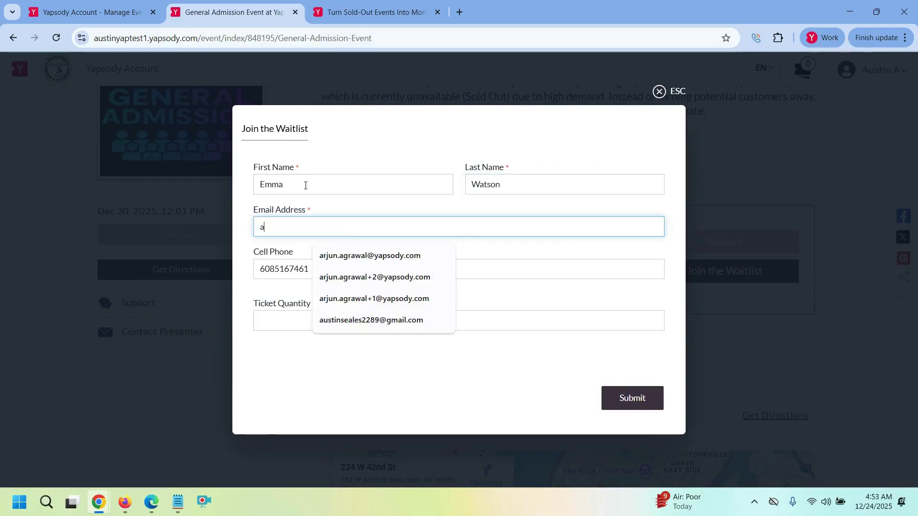
{"action": "left_click", "coordinate": [371, 260]}
{"action": "left_click", "coordinate": [308, 227]}
{"action": "type", "text": "+1"}
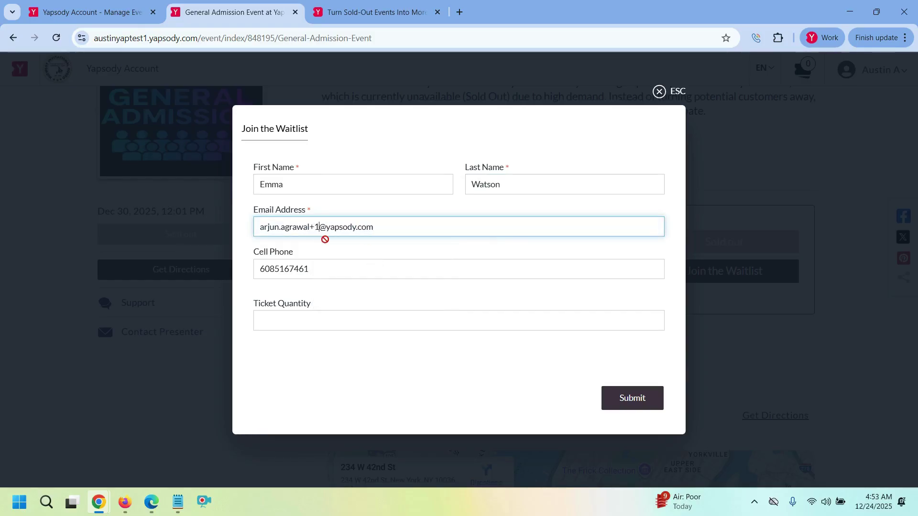
{"action": "left_click", "coordinate": [317, 317]}
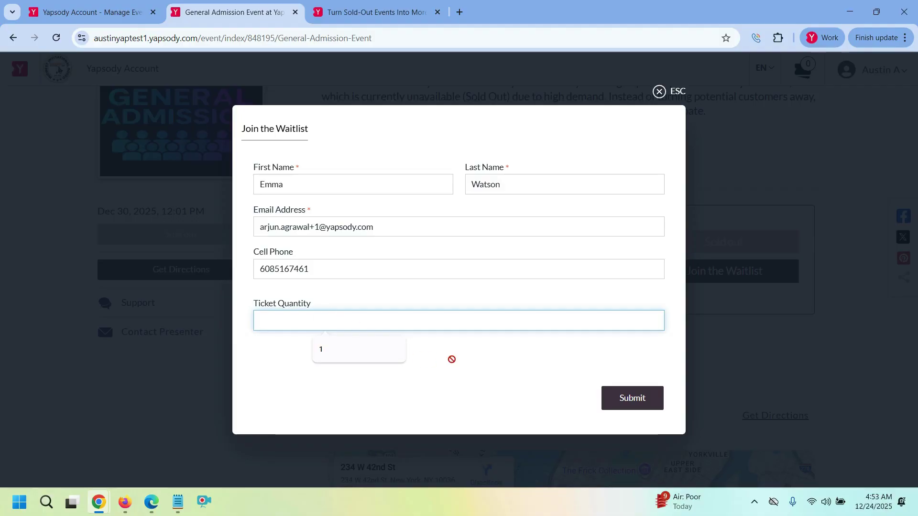
{"action": "left_click", "coordinate": [467, 360]}
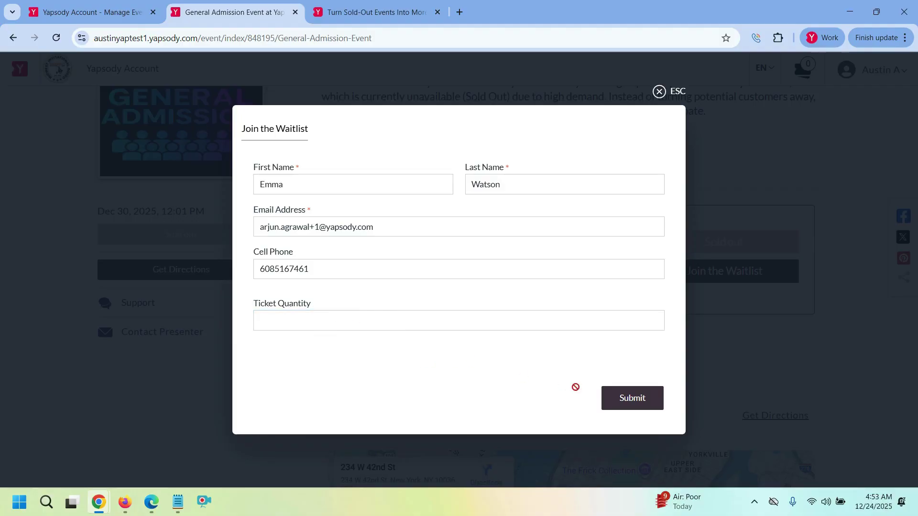
{"action": "left_click", "coordinate": [623, 404]}
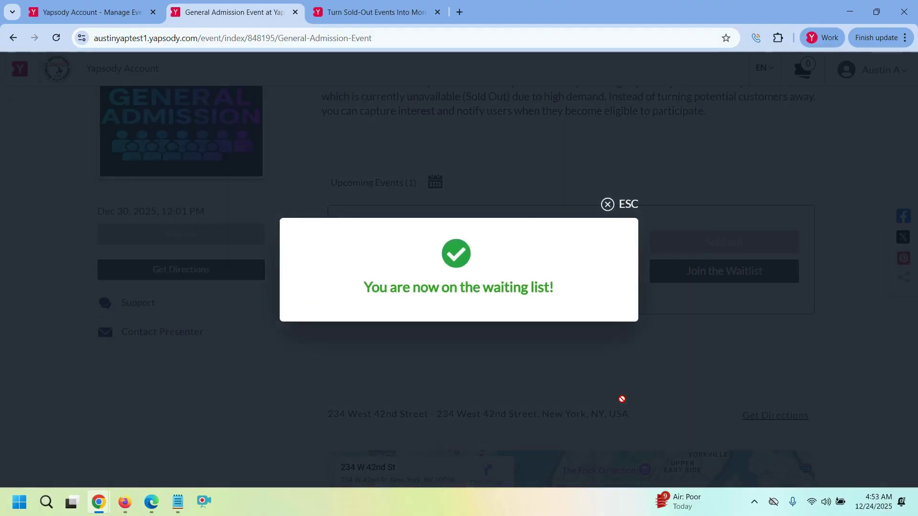
{"action": "left_click", "coordinate": [608, 204]}
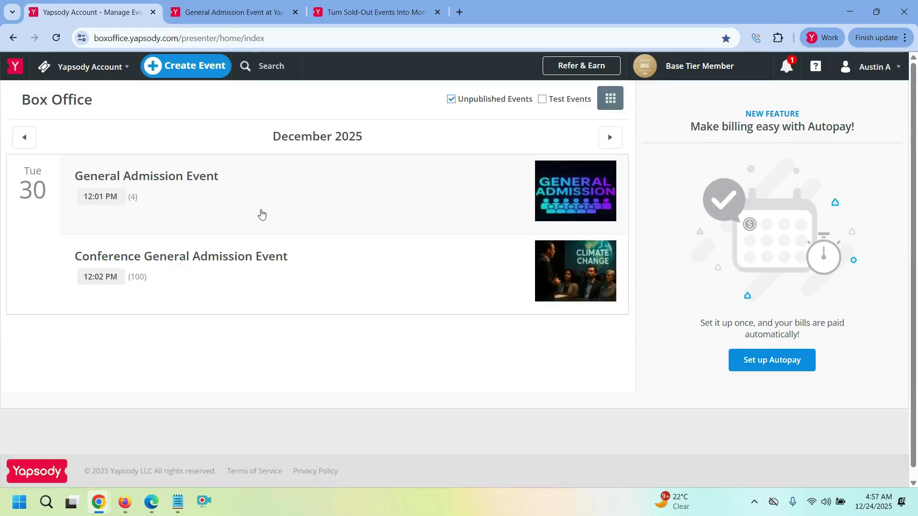
- Open General Admission Event's details and its Waitlist report listing both sign-ups
{"action": "left_click", "coordinate": [261, 214]}
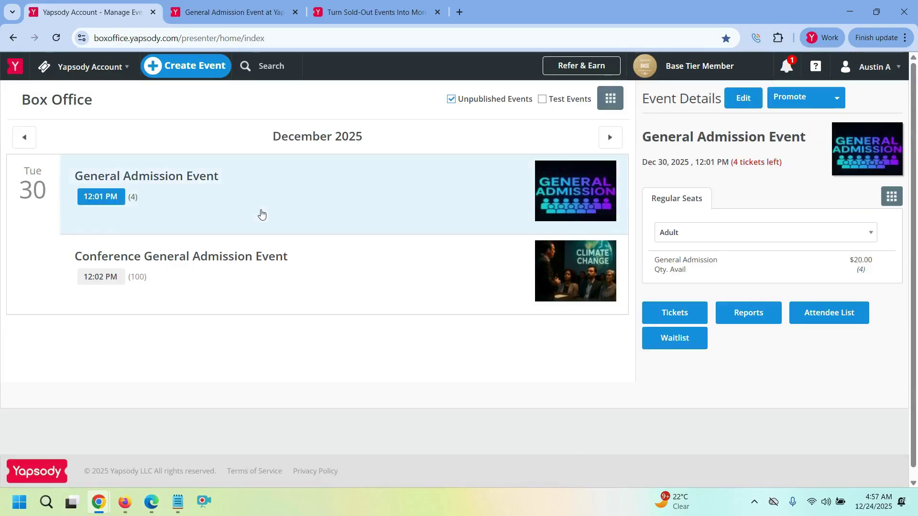
{"action": "left_click", "coordinate": [680, 345]}
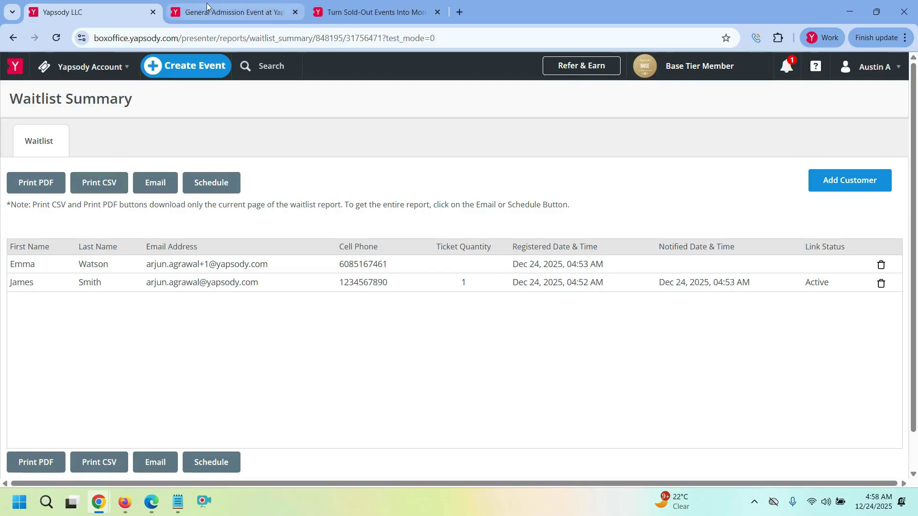
{"action": "left_click", "coordinate": [67, 72]}
- Open General Admission Event's editor in a new browser tab from the Box Office calendar
{"action": "left_click", "coordinate": [73, 93]}
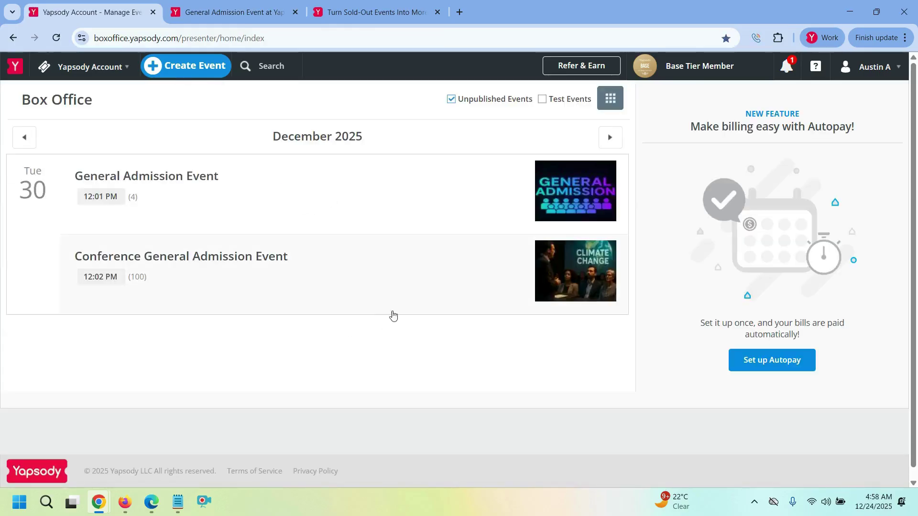
{"action": "left_click", "coordinate": [361, 192]}
{"action": "right_click", "coordinate": [741, 98]}
{"action": "key", "text": "Escape"}
{"action": "middle_click", "coordinate": [742, 98]}
{"action": "left_click", "coordinate": [235, 12]}
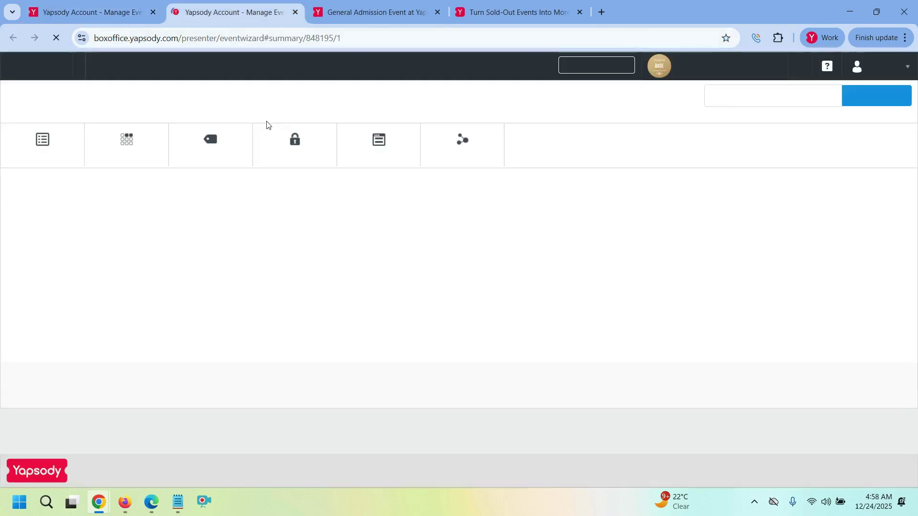
- Change Total Number of Tickets from 5 to 6 in Event Info and save it
{"action": "left_click", "coordinate": [43, 155]}
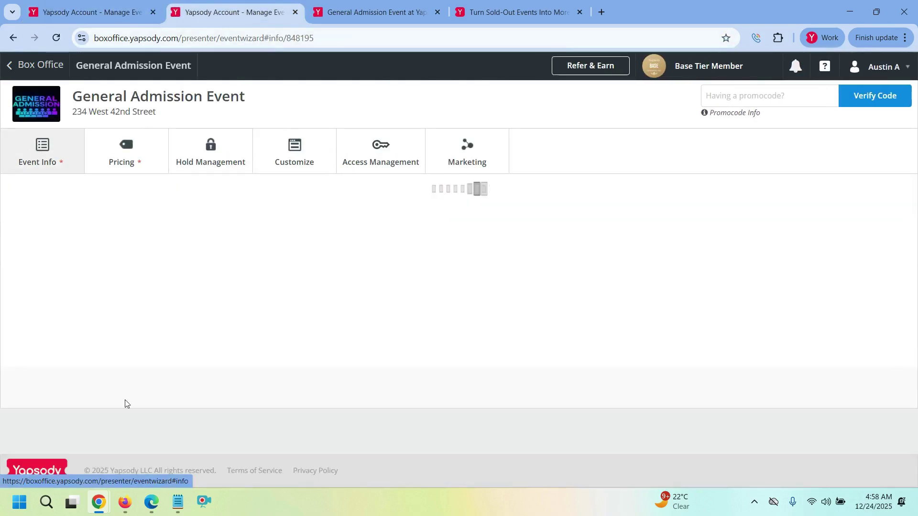
{"action": "scroll", "coordinate": [96, 335], "scroll_direction": "down", "scroll_amount": 4}
{"action": "left_click", "coordinate": [35, 398]}
{"action": "double_click", "coordinate": [35, 397]}
{"action": "type", "text": "6"}
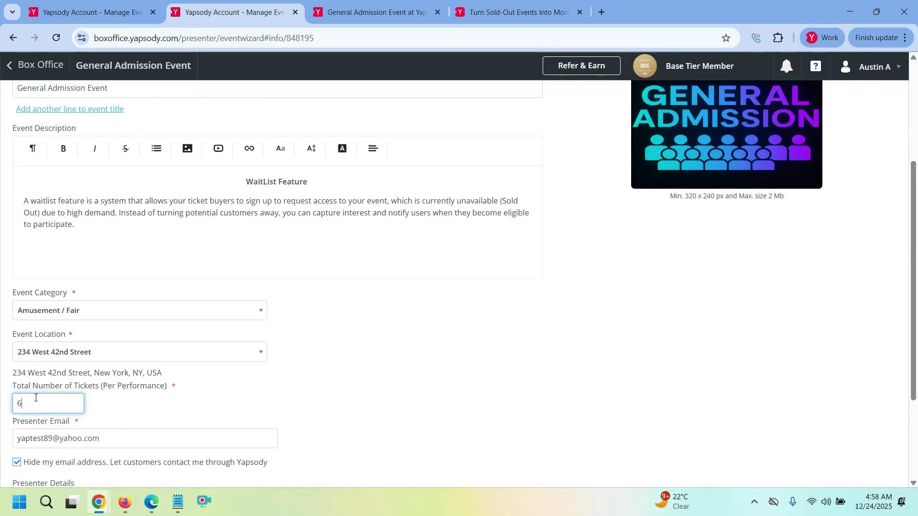
{"action": "left_click", "coordinate": [296, 423]}
{"action": "scroll", "coordinate": [339, 411], "scroll_direction": "down", "scroll_amount": 3}
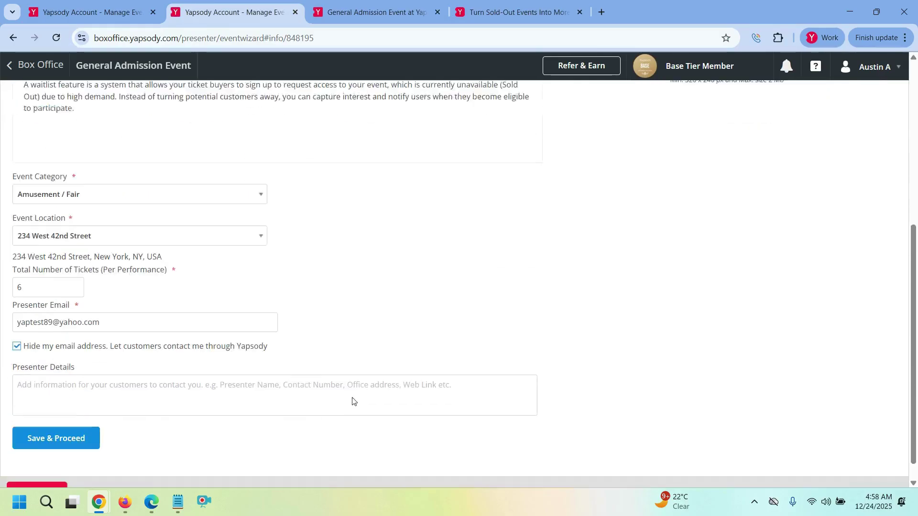
{"action": "left_click", "coordinate": [96, 420]}
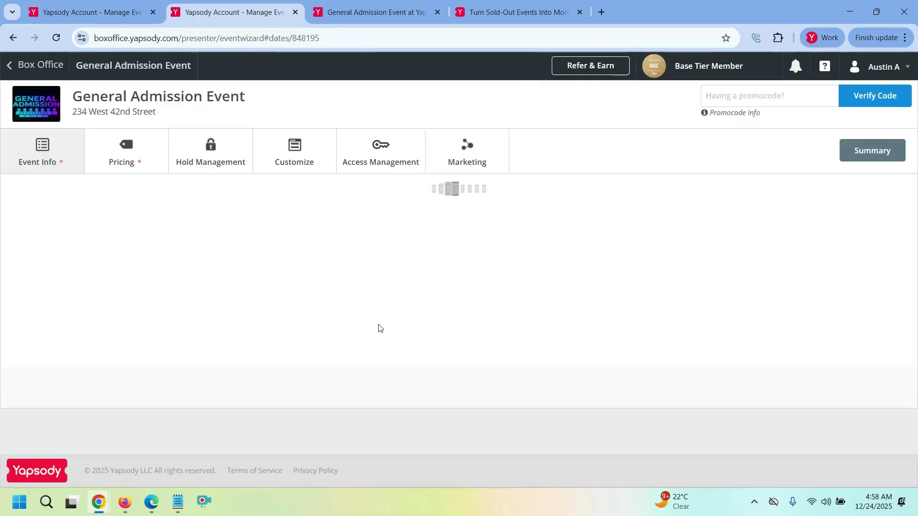
{"action": "left_click", "coordinate": [62, 378]}
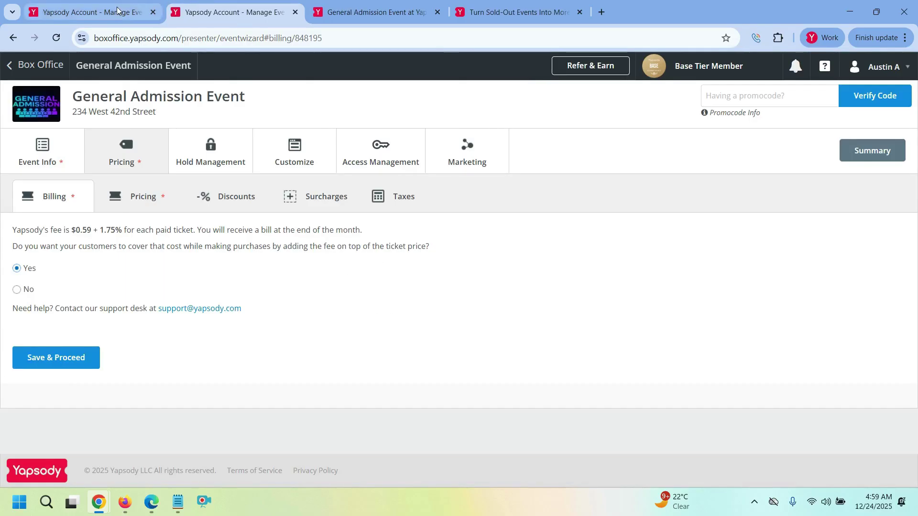
{"action": "left_click", "coordinate": [91, 12]}
- Reopen the Waitlist Summary showing the first customer notified at 04:59 AM, then switch browser windows
{"action": "left_click", "coordinate": [286, 191]}
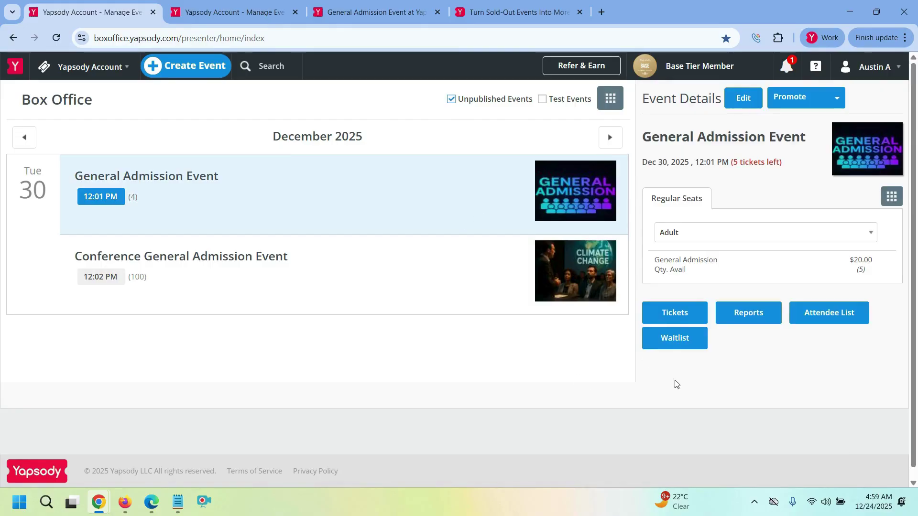
{"action": "left_click", "coordinate": [689, 343]}
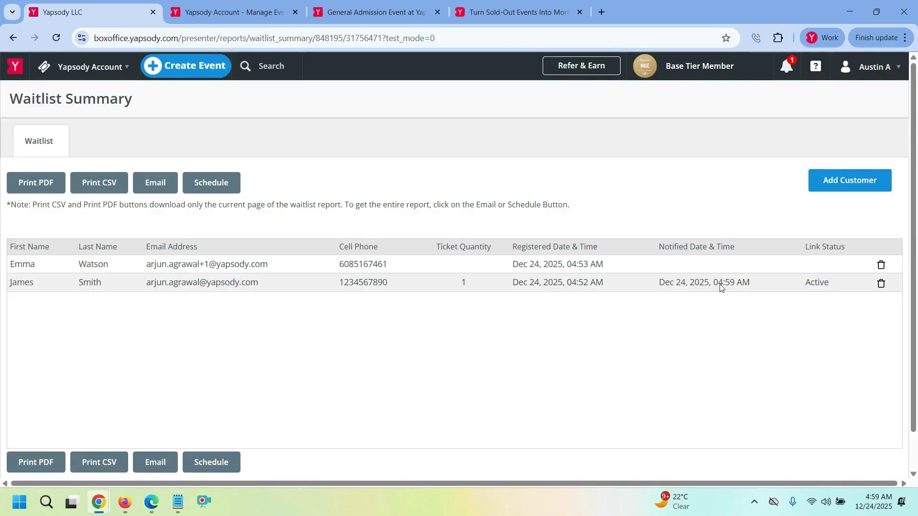
{"action": "mouse_move", "coordinate": [97, 505]}
{"action": "left_click", "coordinate": [72, 479]}
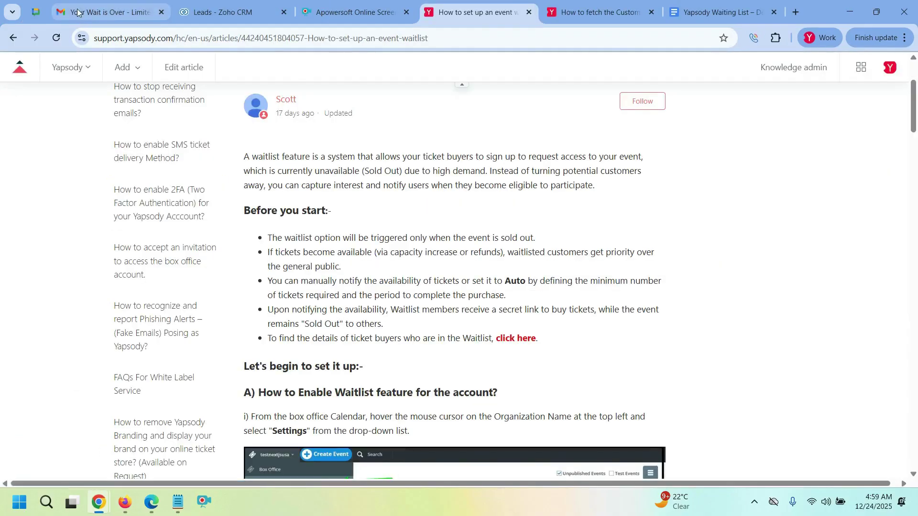
- Open the newest 'Your Wait is Over' email in Gmail and follow its ticket reservation link
{"action": "left_click", "coordinate": [83, 13]}
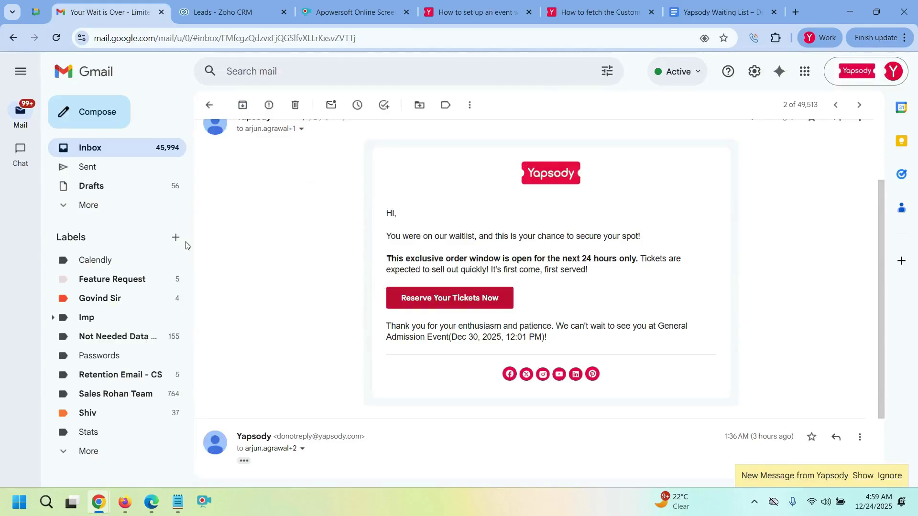
{"action": "left_click", "coordinate": [864, 477]}
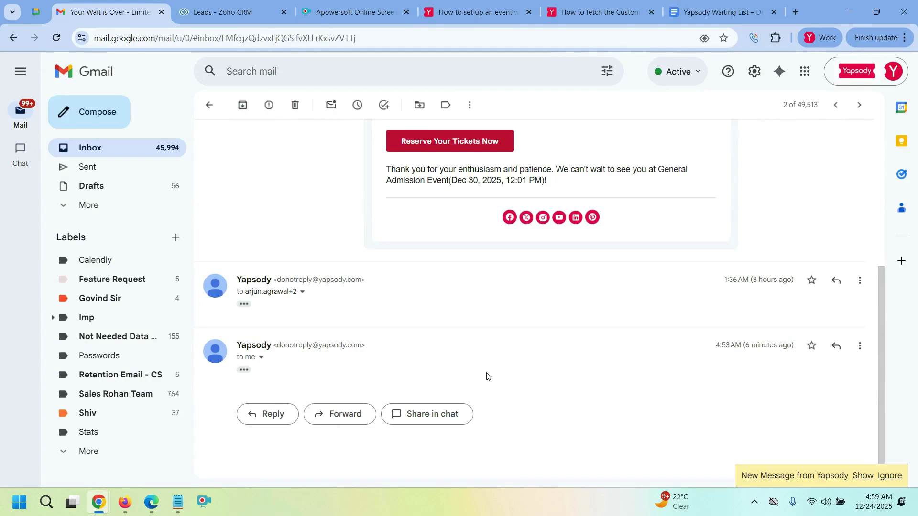
{"action": "left_click", "coordinate": [130, 147]}
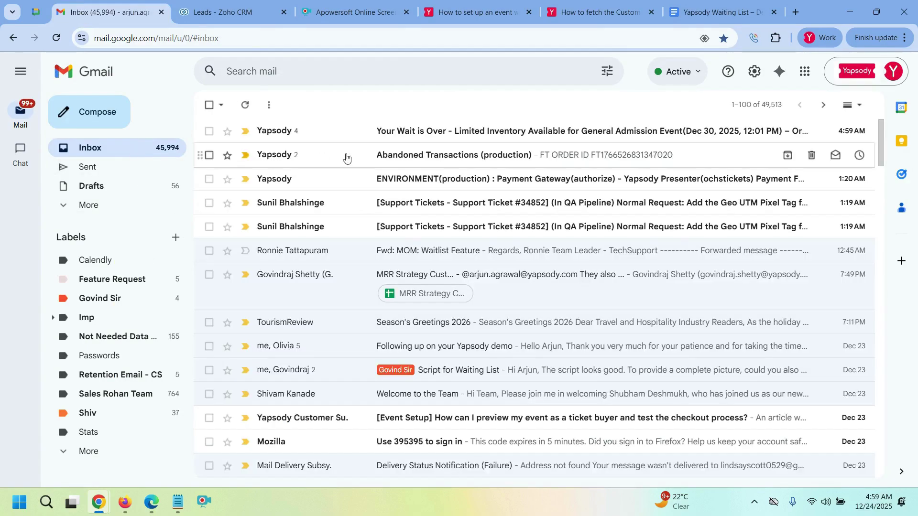
{"action": "left_click", "coordinate": [443, 136]}
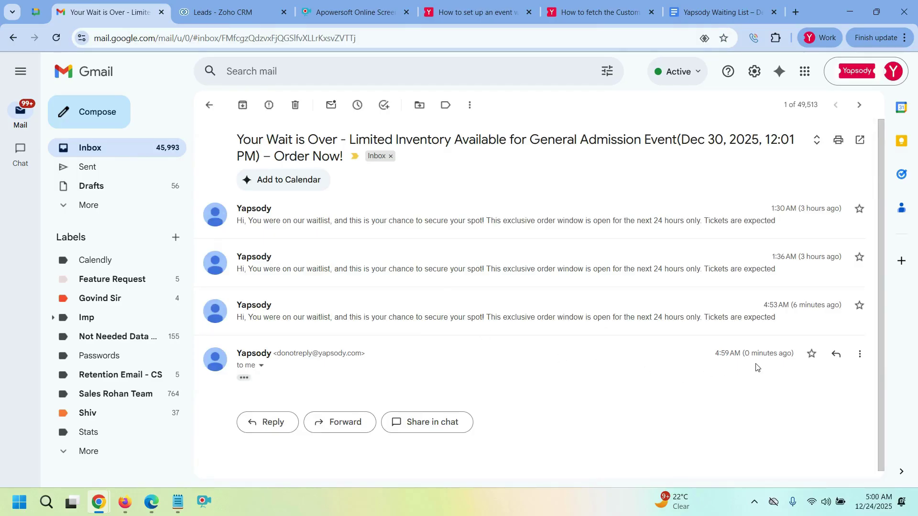
{"action": "left_click", "coordinate": [244, 378]}
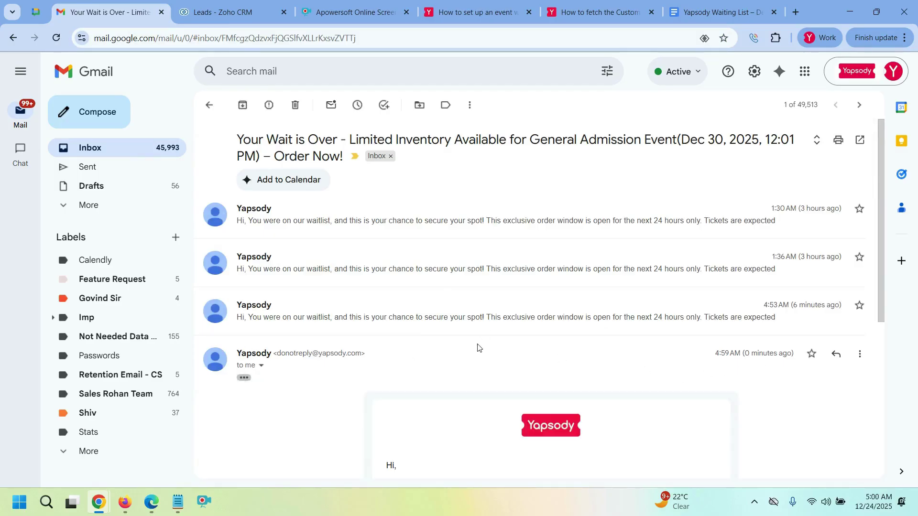
{"action": "scroll", "coordinate": [499, 342], "scroll_direction": "down", "scroll_amount": 3}
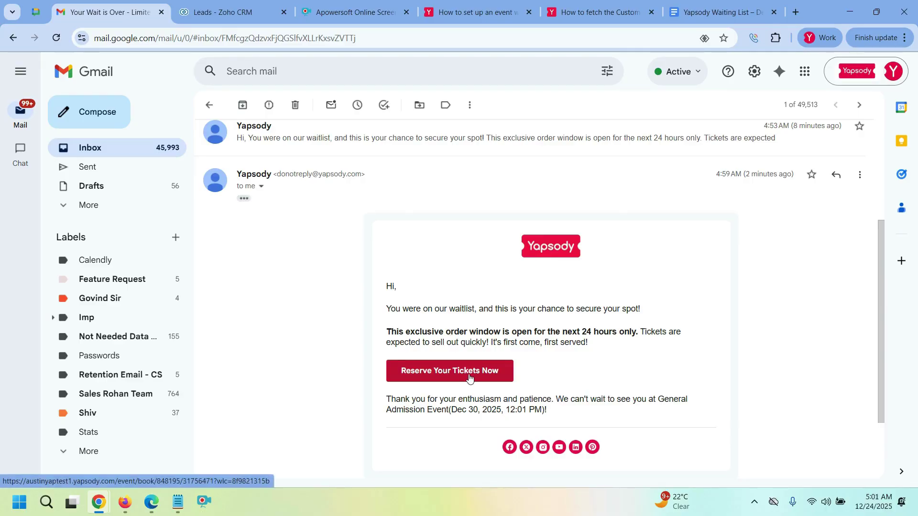
{"action": "left_click", "coordinate": [469, 378]}
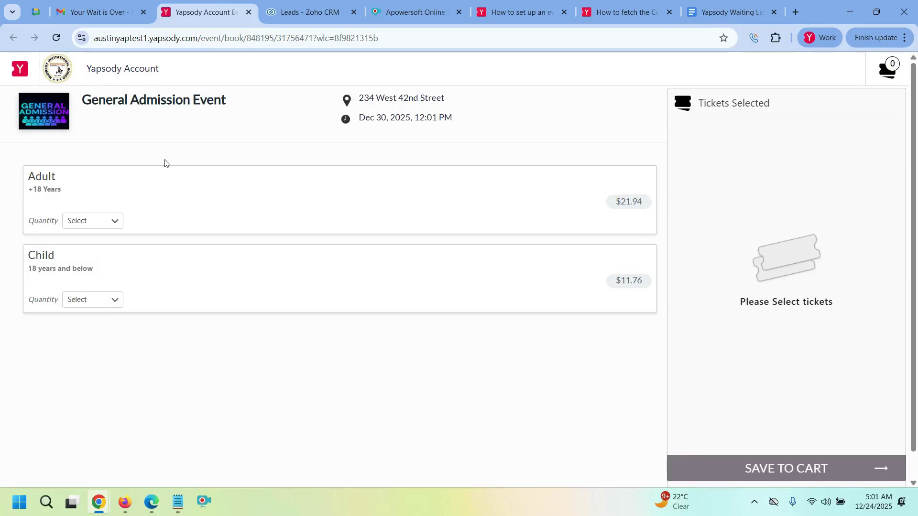
- Pick one Adult ticket ($21.00) for the General Admission Event, then return to the Waitlist Summary window
{"action": "left_click", "coordinate": [120, 223]}
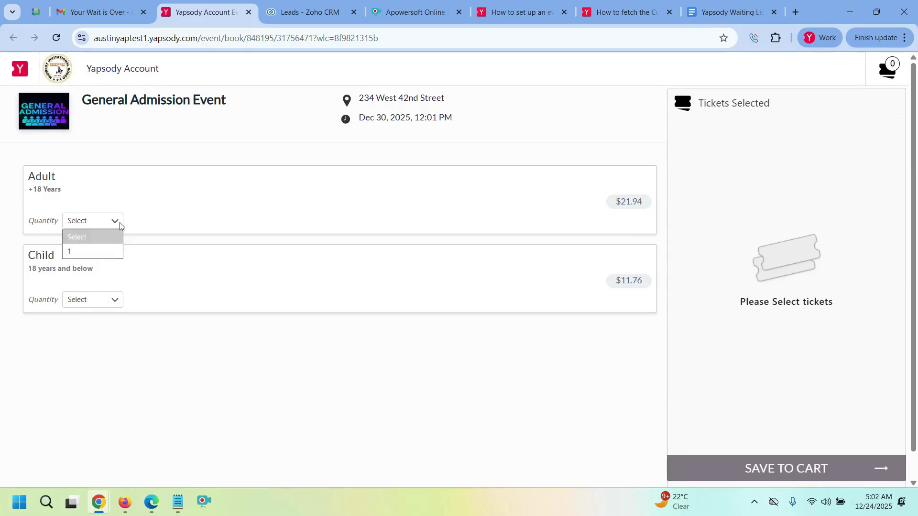
{"action": "left_click", "coordinate": [101, 252]}
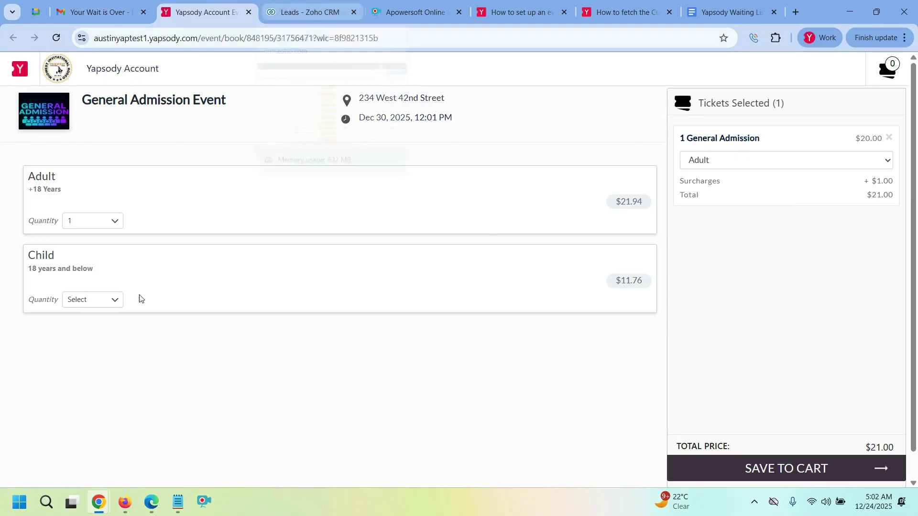
{"action": "left_click", "coordinate": [127, 72]}
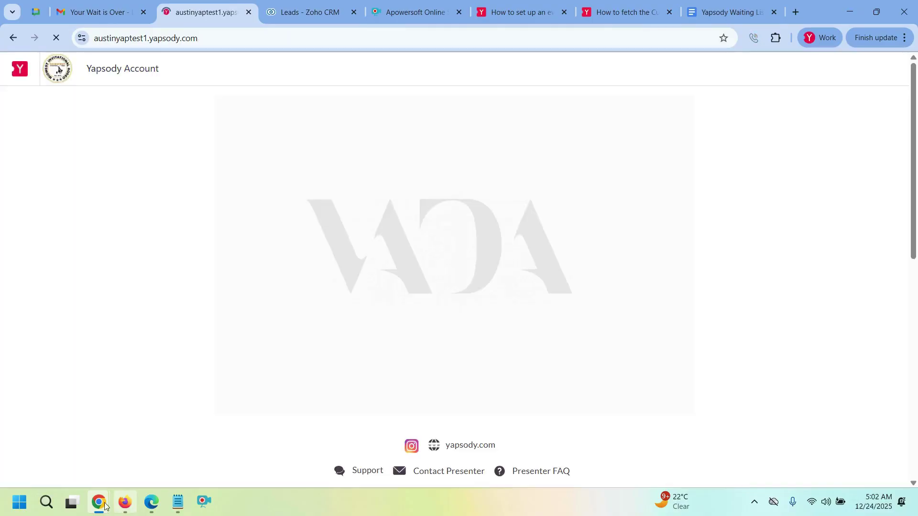
{"action": "mouse_move", "coordinate": [106, 506]}
{"action": "left_click", "coordinate": [201, 445]}
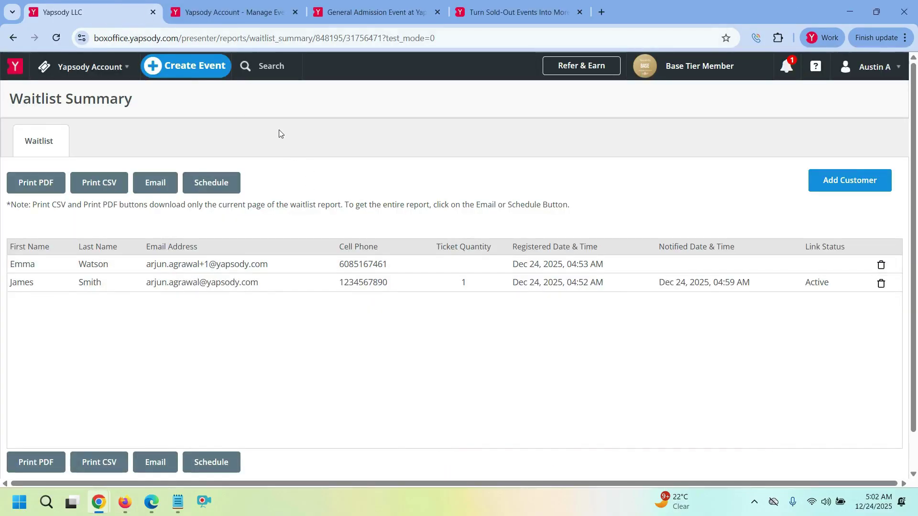
- Enable account-wide Waitlist Settings, leaving Automatic ticket allocation off after toggling it on and back
{"action": "left_click", "coordinate": [95, 67]}
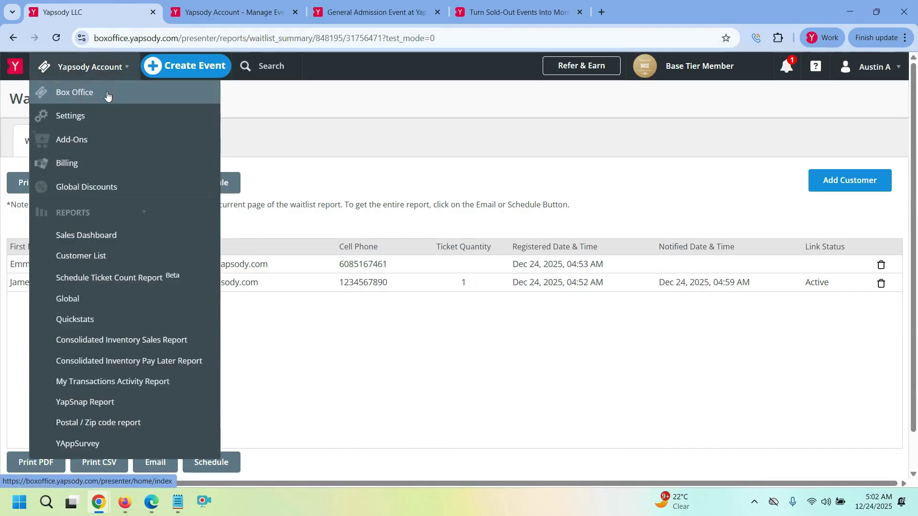
{"action": "left_click", "coordinate": [107, 93]}
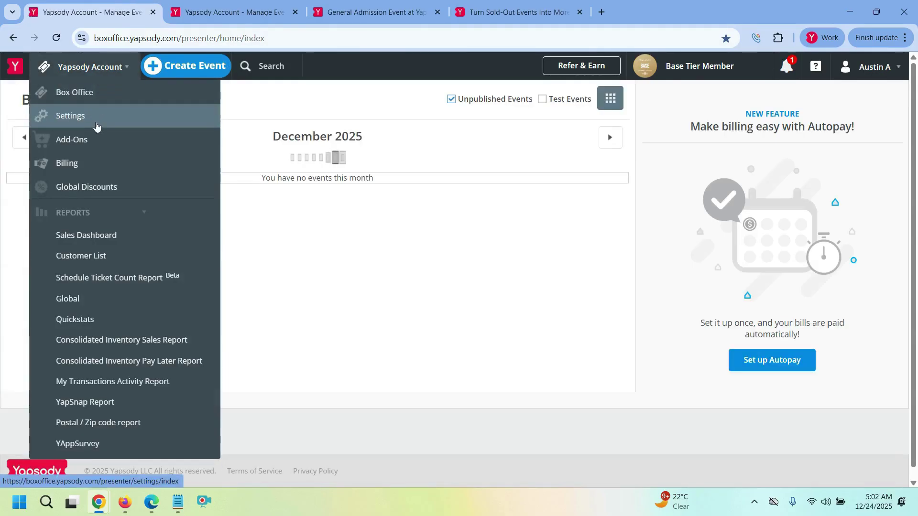
{"action": "left_click", "coordinate": [95, 121]}
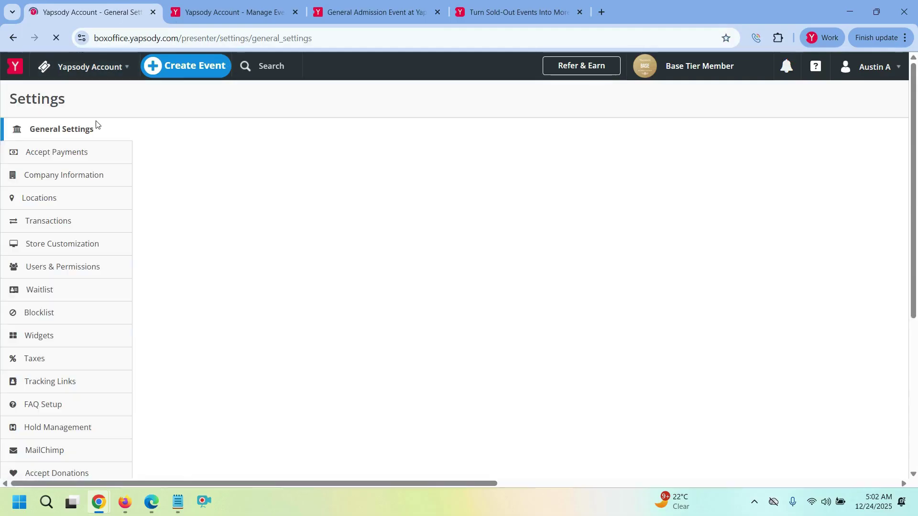
{"action": "left_click", "coordinate": [52, 299]}
{"action": "left_click", "coordinate": [866, 187]}
{"action": "scroll", "coordinate": [320, 381], "scroll_direction": "down", "scroll_amount": 1}
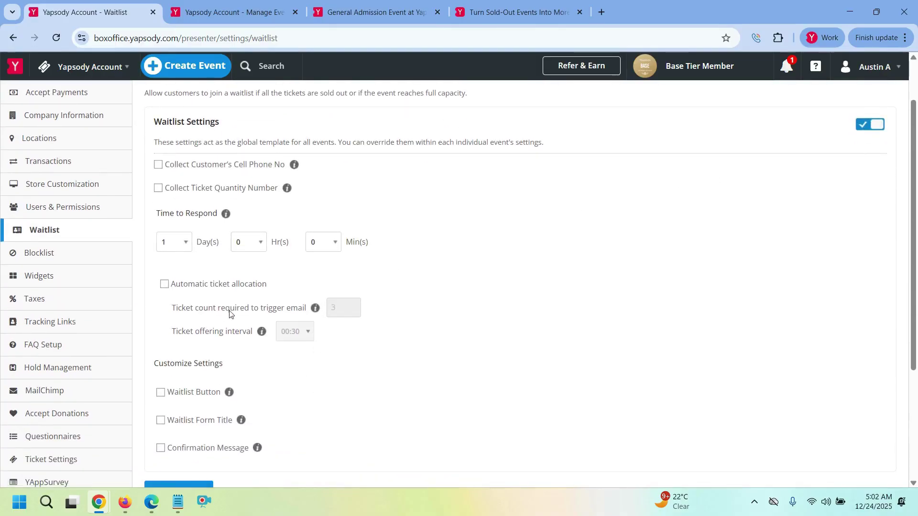
{"action": "left_click", "coordinate": [195, 290]}
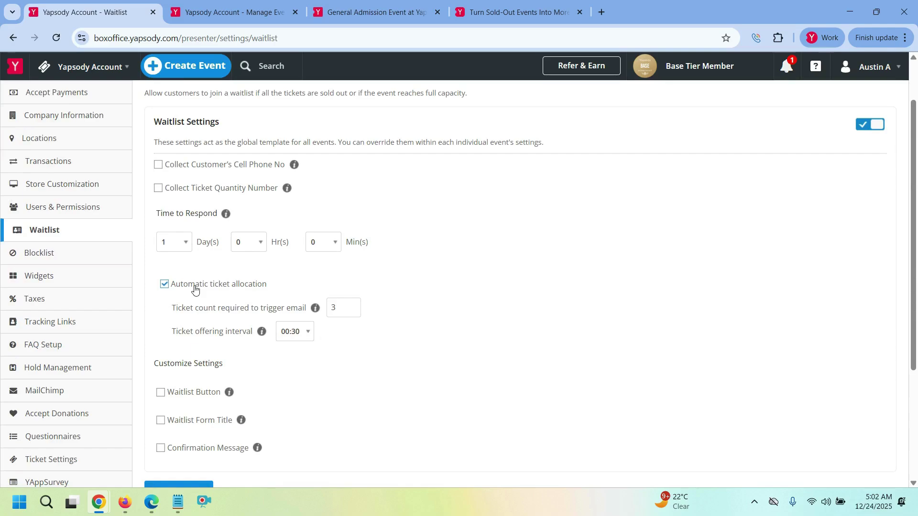
{"action": "left_click", "coordinate": [195, 290]}
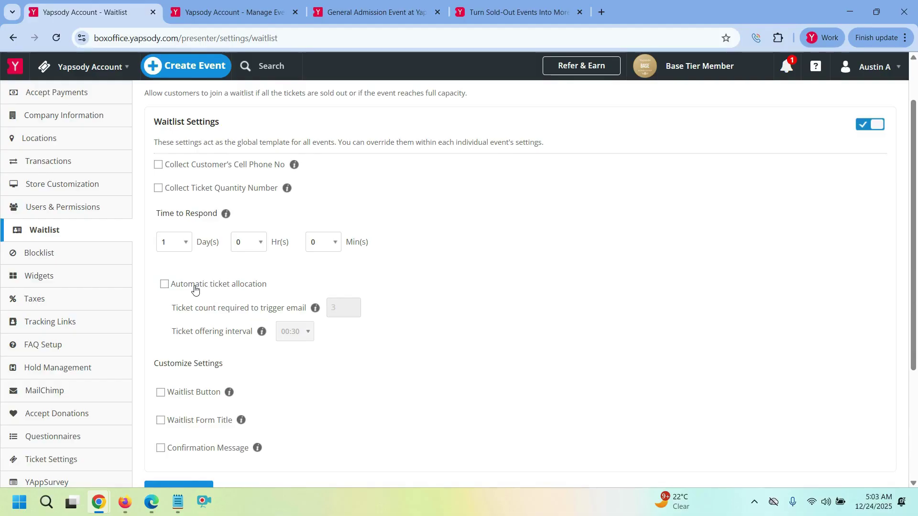
- Open Box Office from the account menu in a new browser tab
{"action": "left_click", "coordinate": [79, 67]}
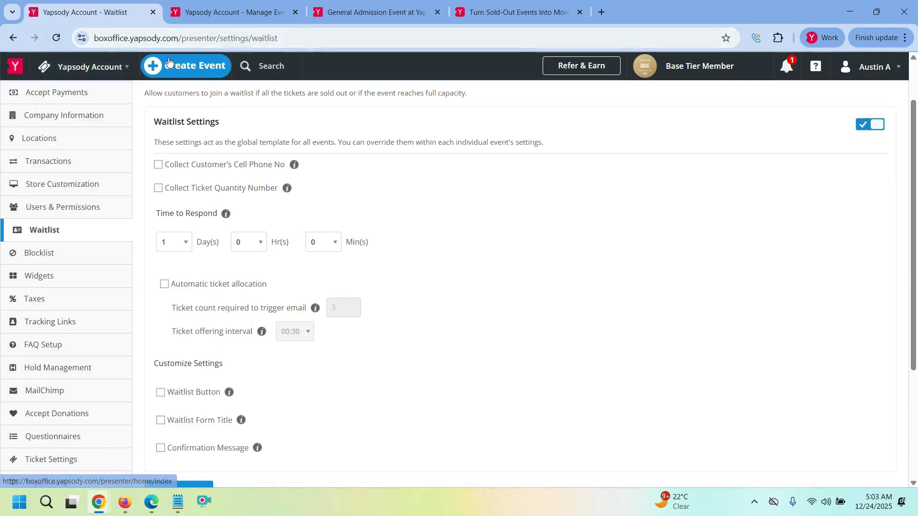
{"action": "scroll", "coordinate": [90, 188], "scroll_direction": "up", "scroll_amount": 2}
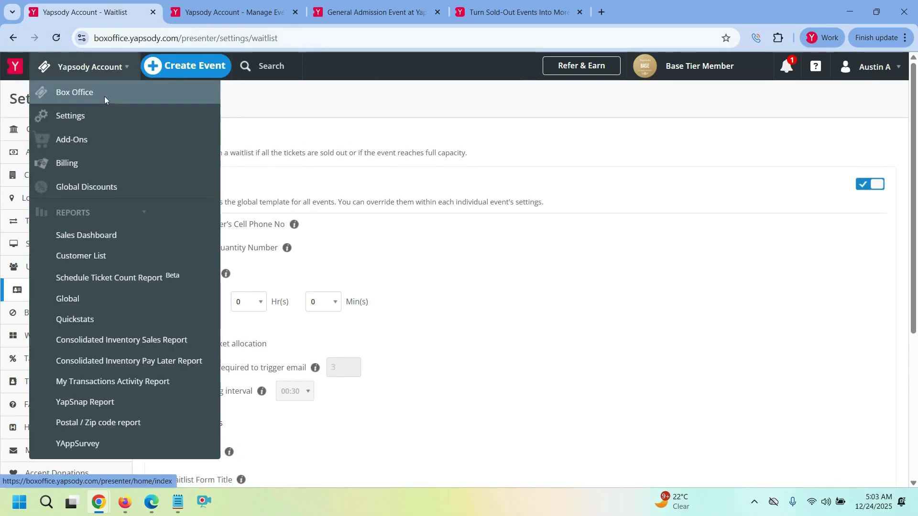
{"action": "right_click", "coordinate": [109, 99]}
{"action": "left_click", "coordinate": [164, 112]}
{"action": "left_click", "coordinate": [229, 12]}
- In the new Box Office tab, view the General Admission Event's waitlist report
{"action": "left_click", "coordinate": [363, 10]}
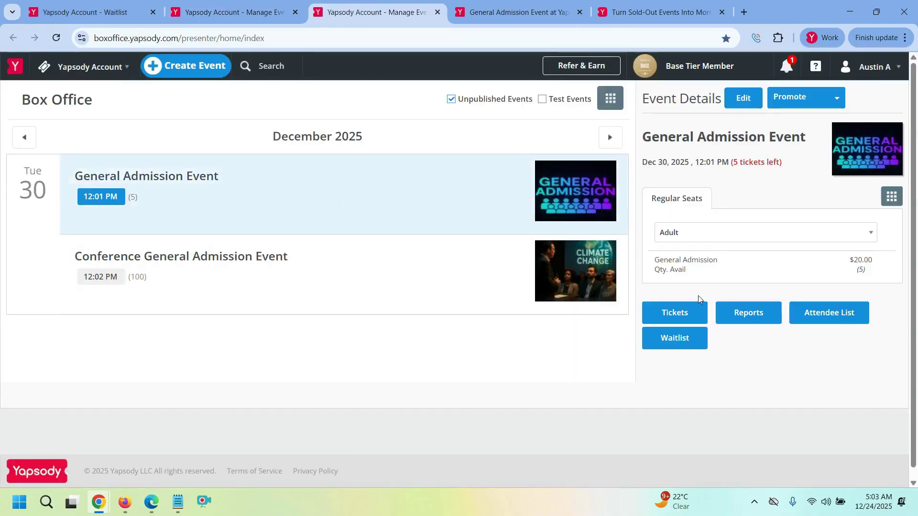
{"action": "left_click", "coordinate": [664, 343]}
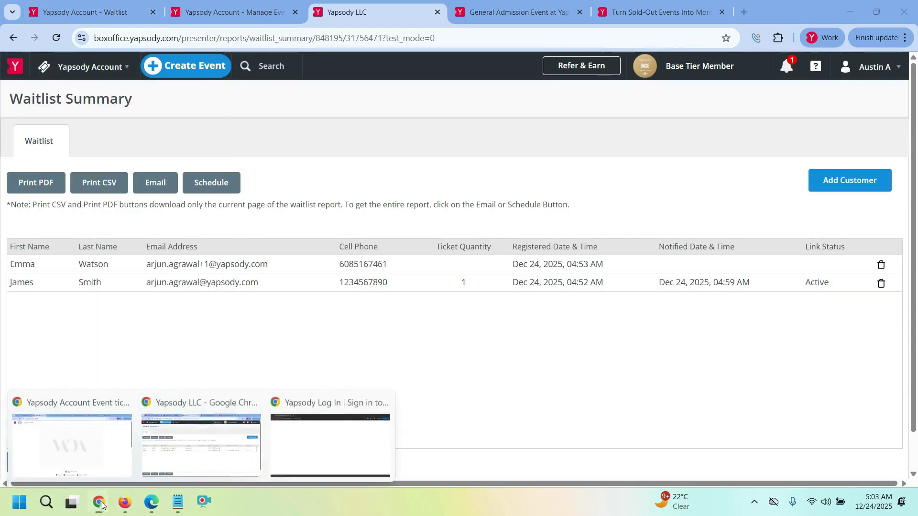
{"action": "left_click", "coordinate": [247, 8]}
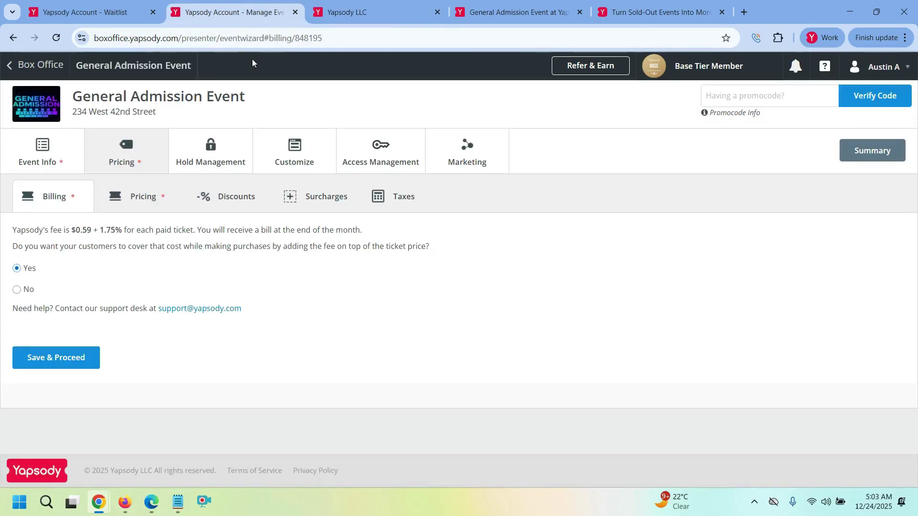
- Uncheck Automatic ticket allocation in the event's Customize > Waitlist settings, update, and proceed
{"action": "left_click", "coordinate": [312, 169]}
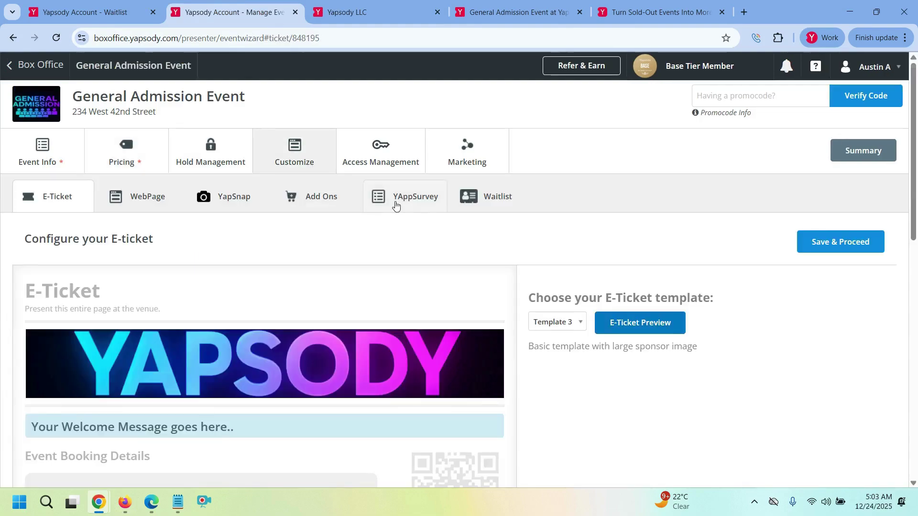
{"action": "left_click", "coordinate": [478, 198]}
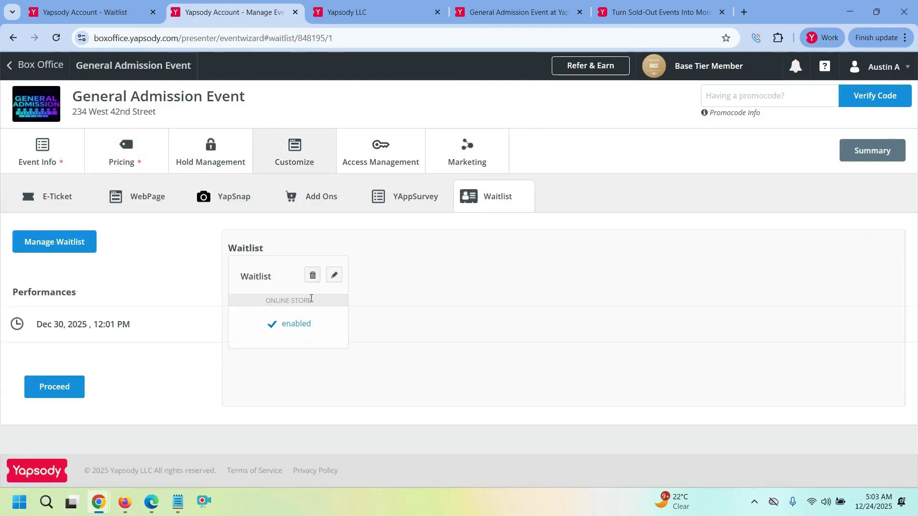
{"action": "left_click", "coordinate": [334, 275]}
{"action": "left_click", "coordinate": [154, 296]}
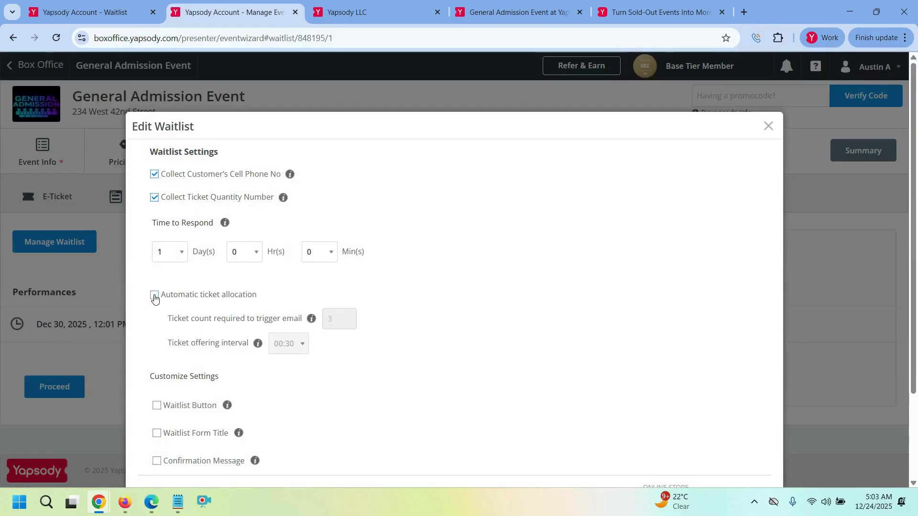
{"action": "scroll", "coordinate": [239, 256], "scroll_direction": "down", "scroll_amount": 3}
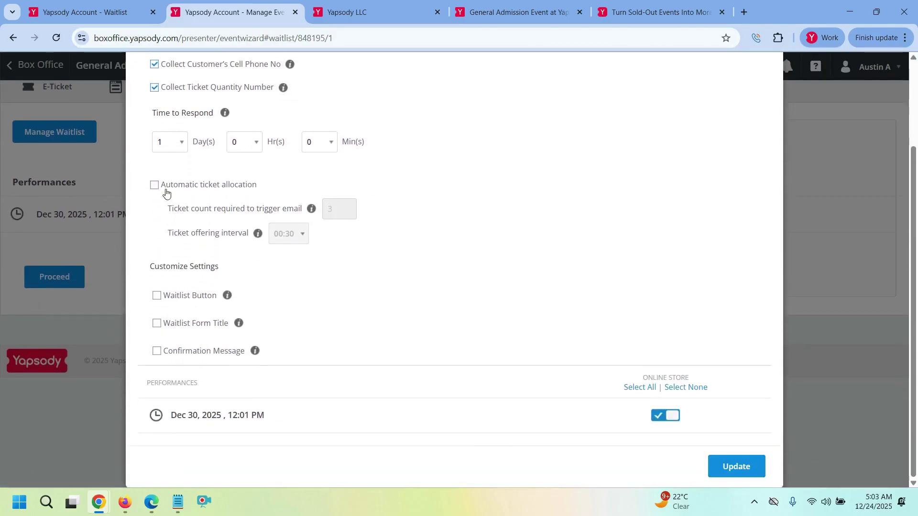
{"action": "left_click", "coordinate": [735, 467]}
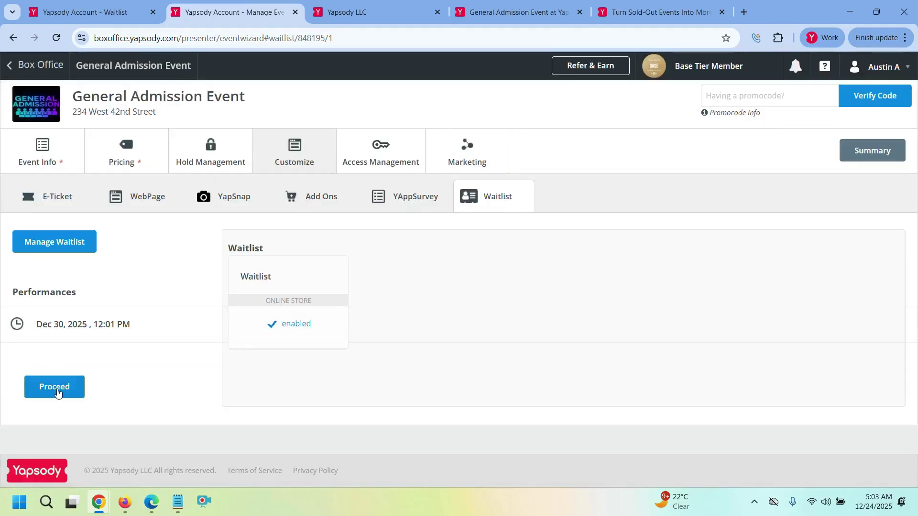
{"action": "left_click", "coordinate": [57, 391]}
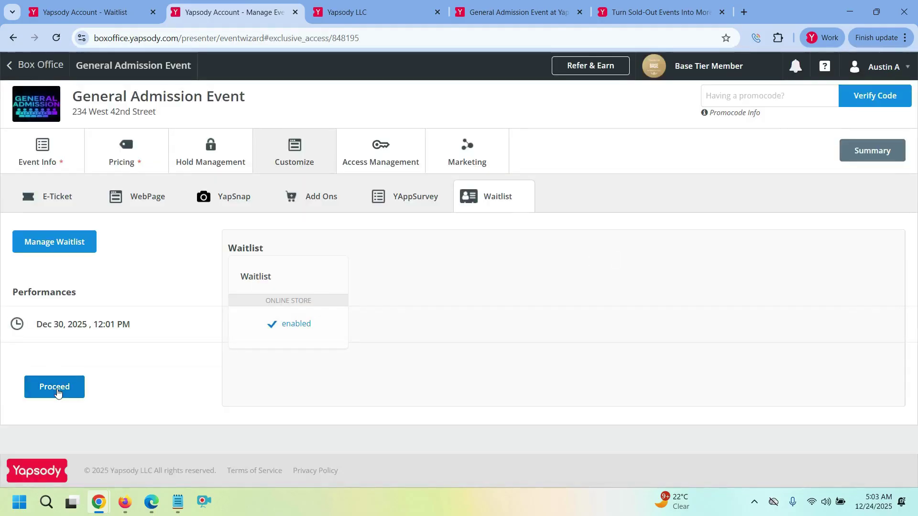
{"action": "left_click", "coordinate": [57, 391]}
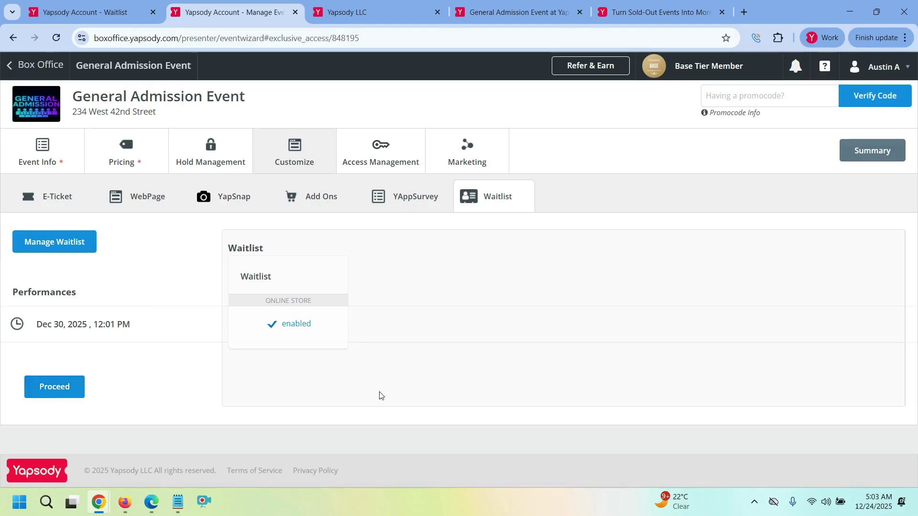
{"action": "left_click", "coordinate": [61, 394]}
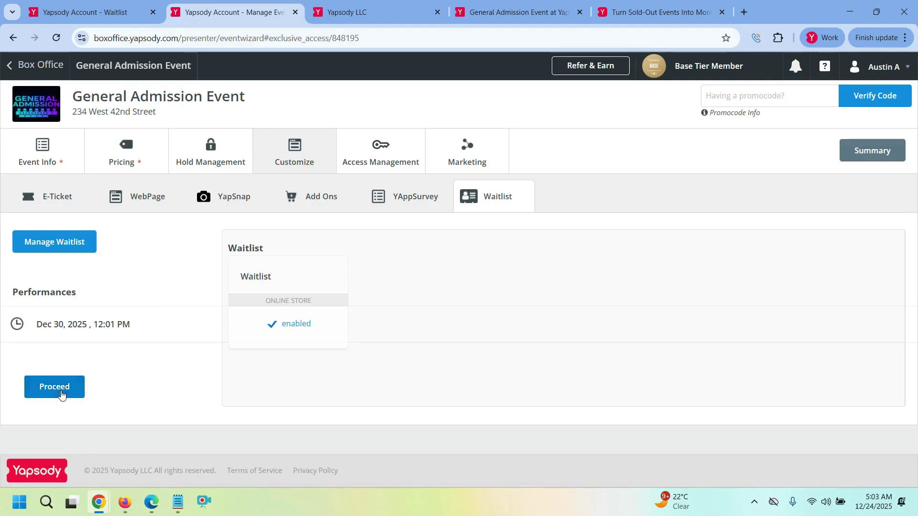
- Switch to the Waitlist Summary tab and reload the report
{"action": "left_click", "coordinate": [108, 6]}
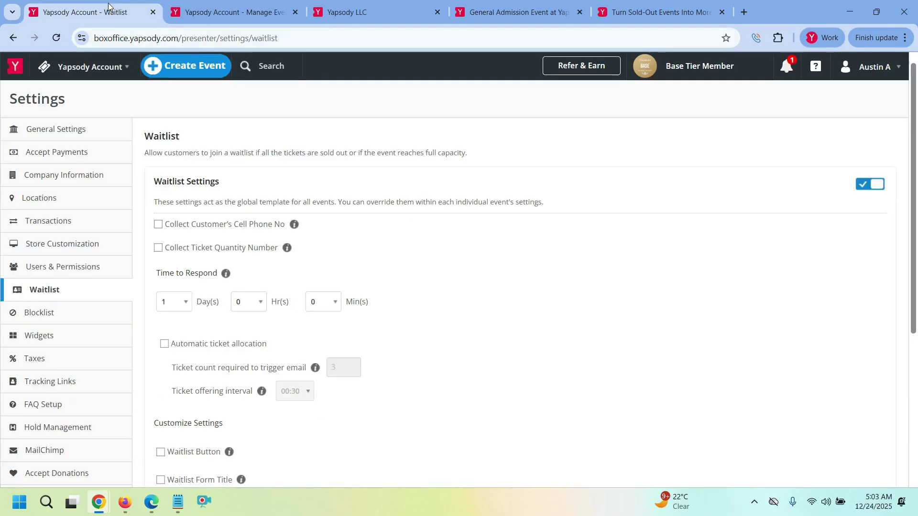
{"action": "left_click", "coordinate": [261, 6]}
{"action": "left_click", "coordinate": [372, 7]}
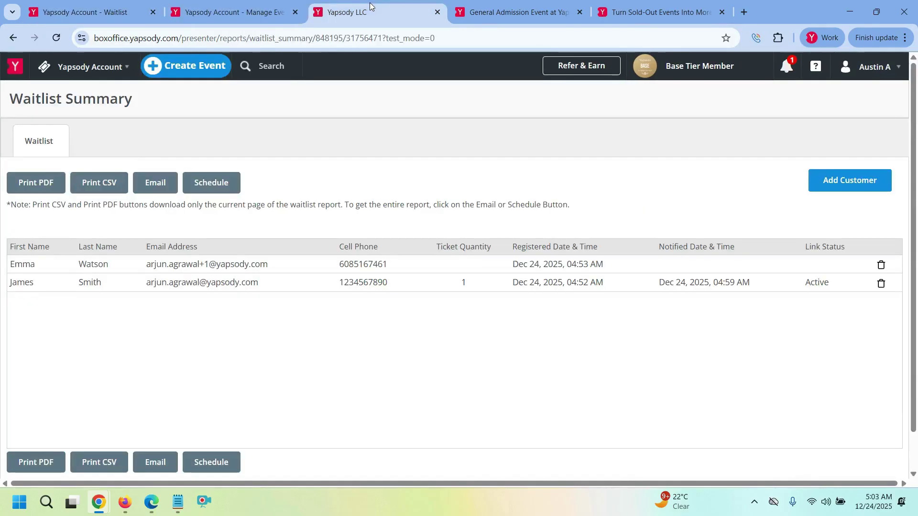
{"action": "left_click", "coordinate": [337, 41]}
{"action": "key", "text": "Return"}
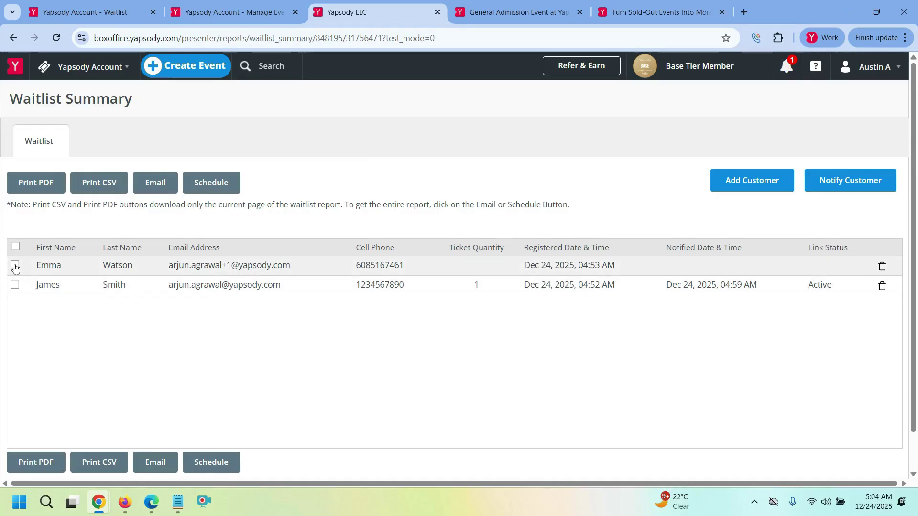
- Select the not-yet-notified customer, then close the Add Customer form without saving
{"action": "left_click", "coordinate": [14, 266]}
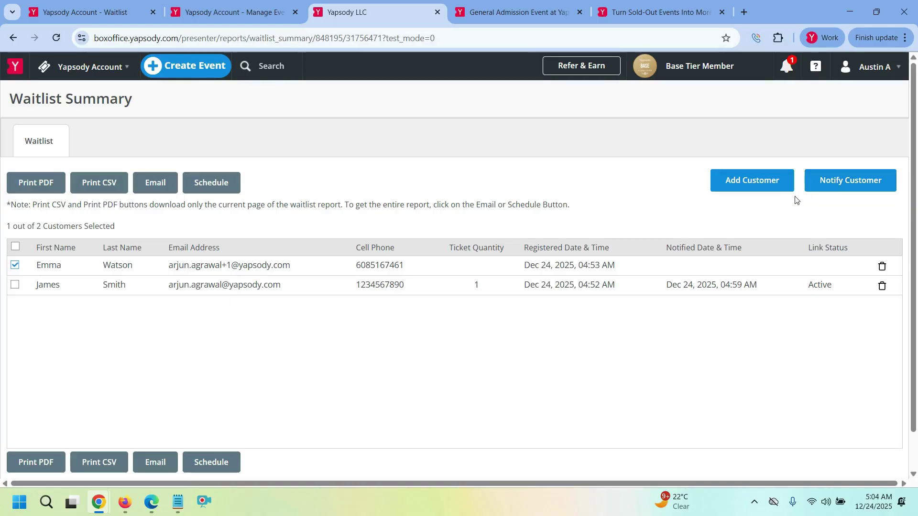
{"action": "left_click", "coordinate": [764, 182]}
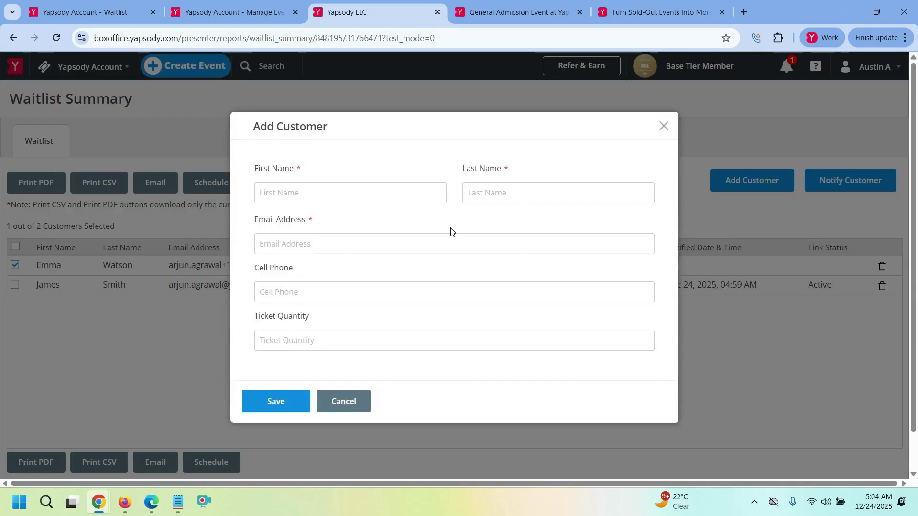
{"action": "left_click", "coordinate": [662, 126]}
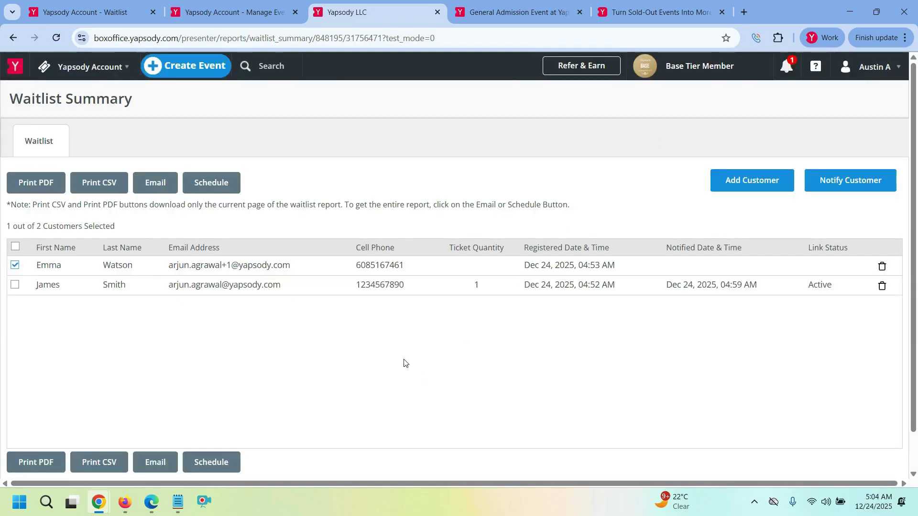